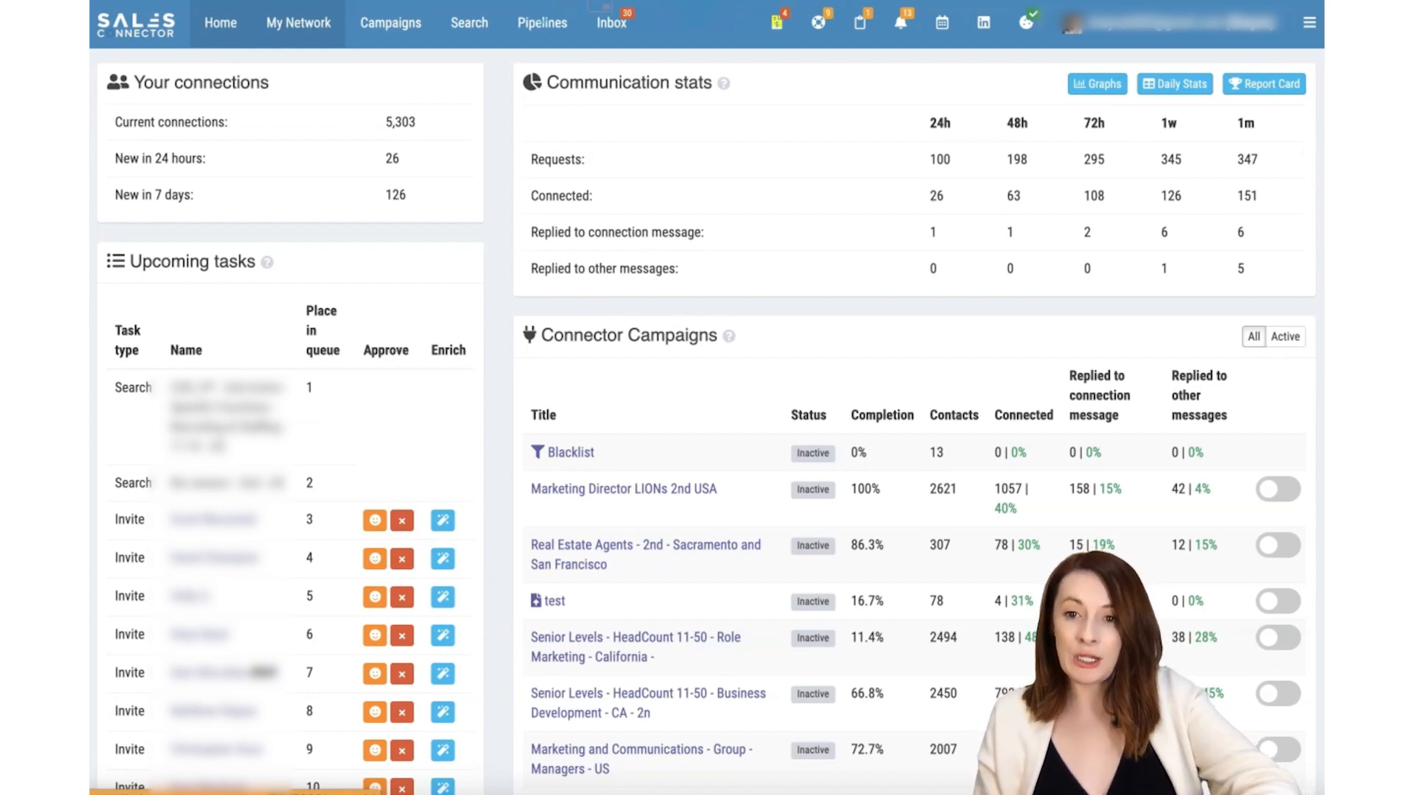
# Step: Open the list of Messenger campaigns
pyautogui.click(405, 35)
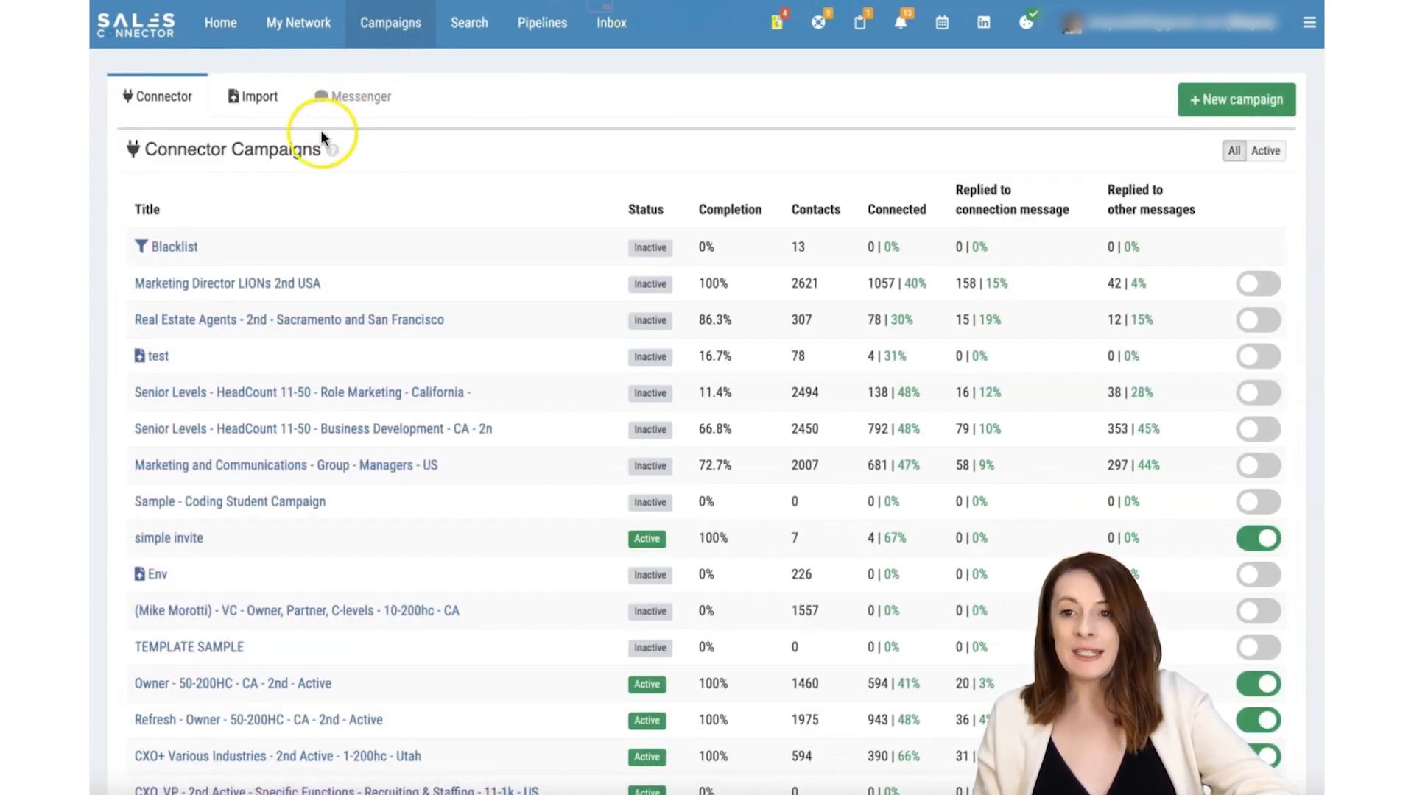
pyautogui.click(175, 120)
pyautogui.click(353, 99)
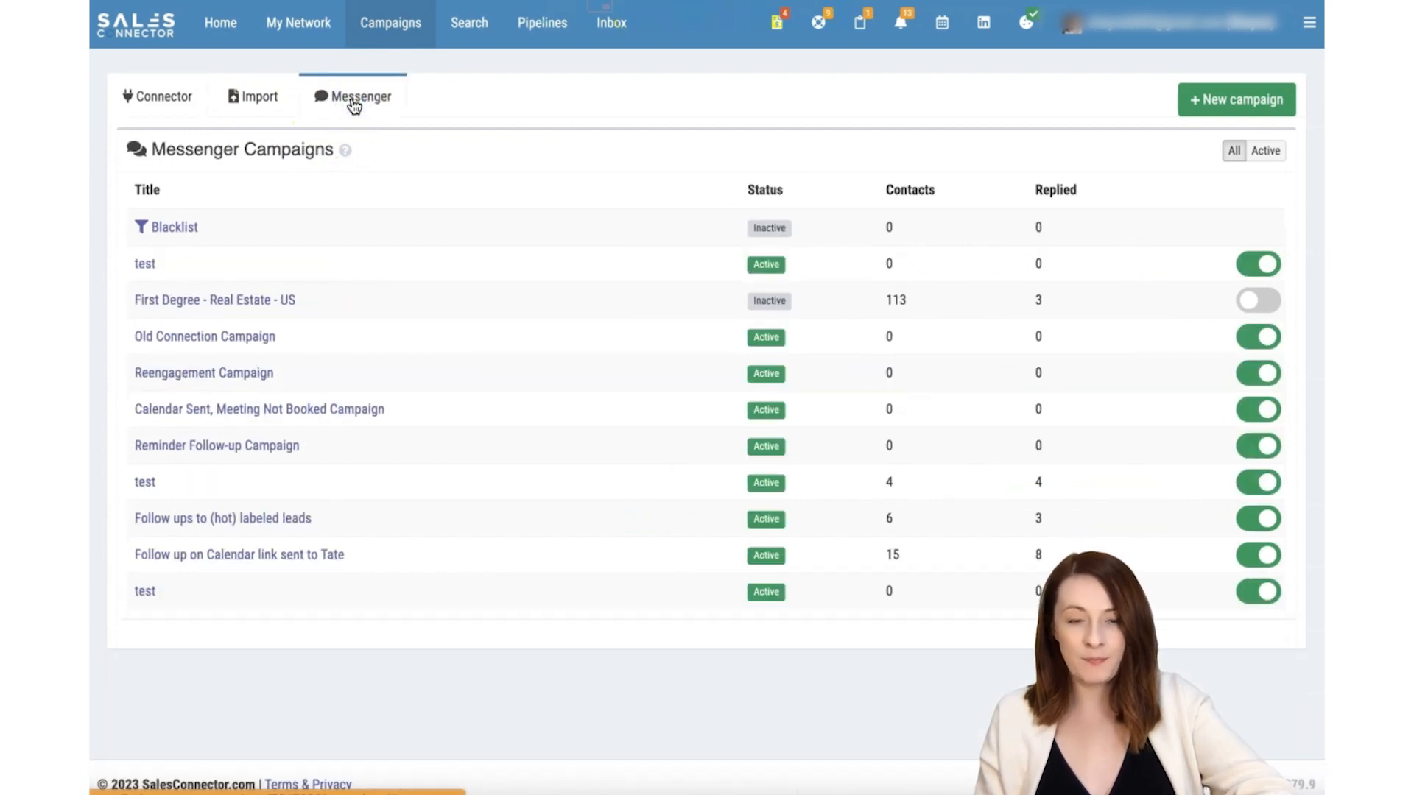
# Step: Create a new Messenger campaign named Test without copying steps from an existing campaign
pyautogui.click(1230, 111)
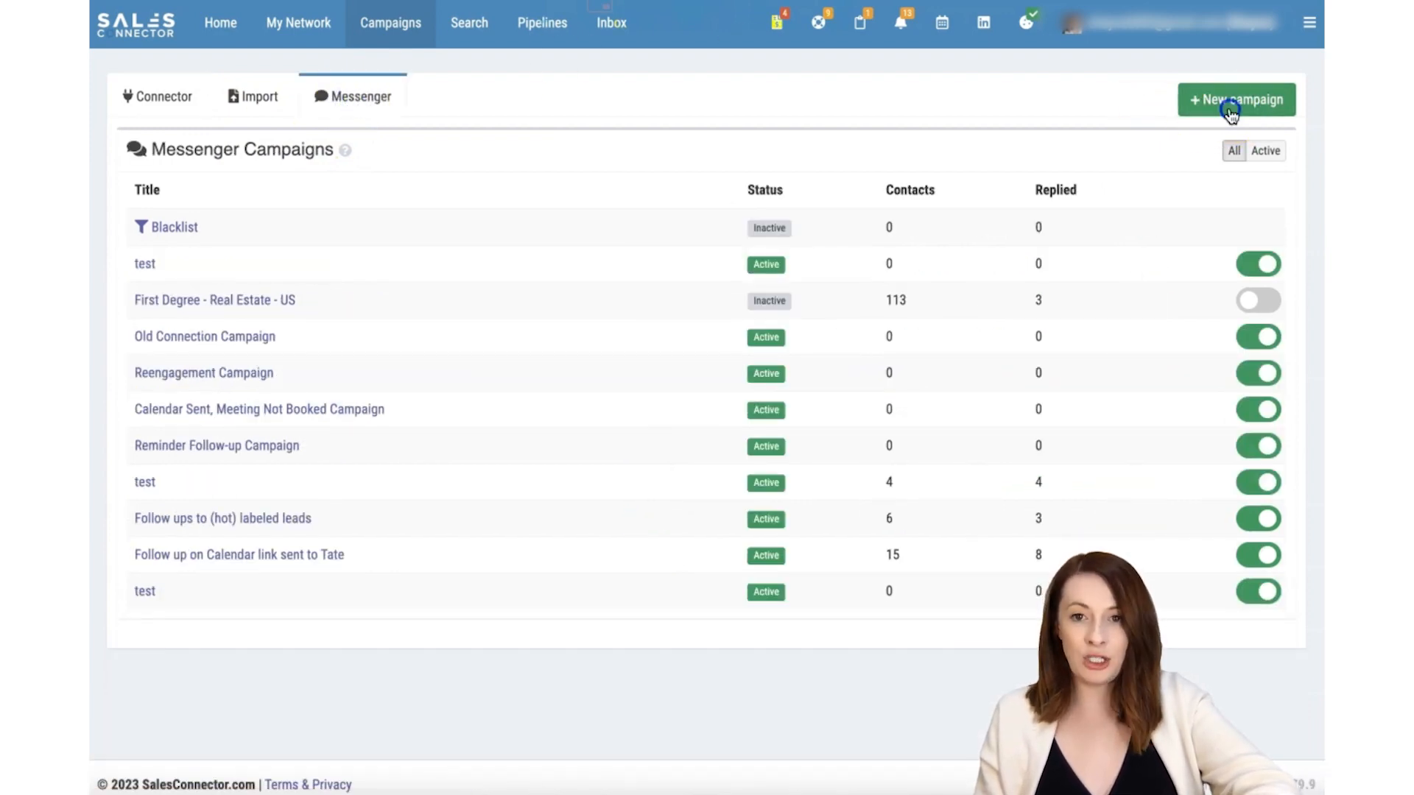
pyautogui.click(509, 139)
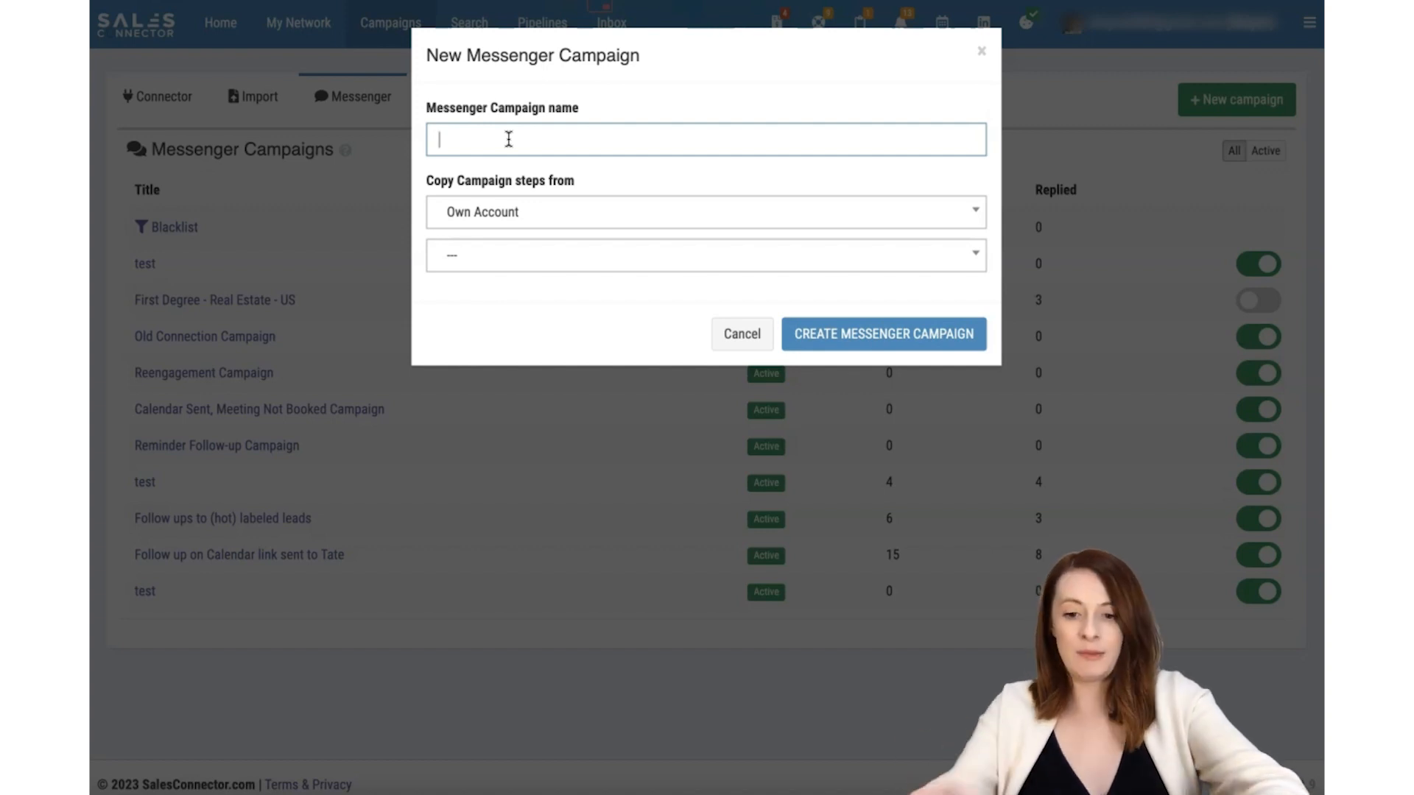
pyautogui.write('Test')
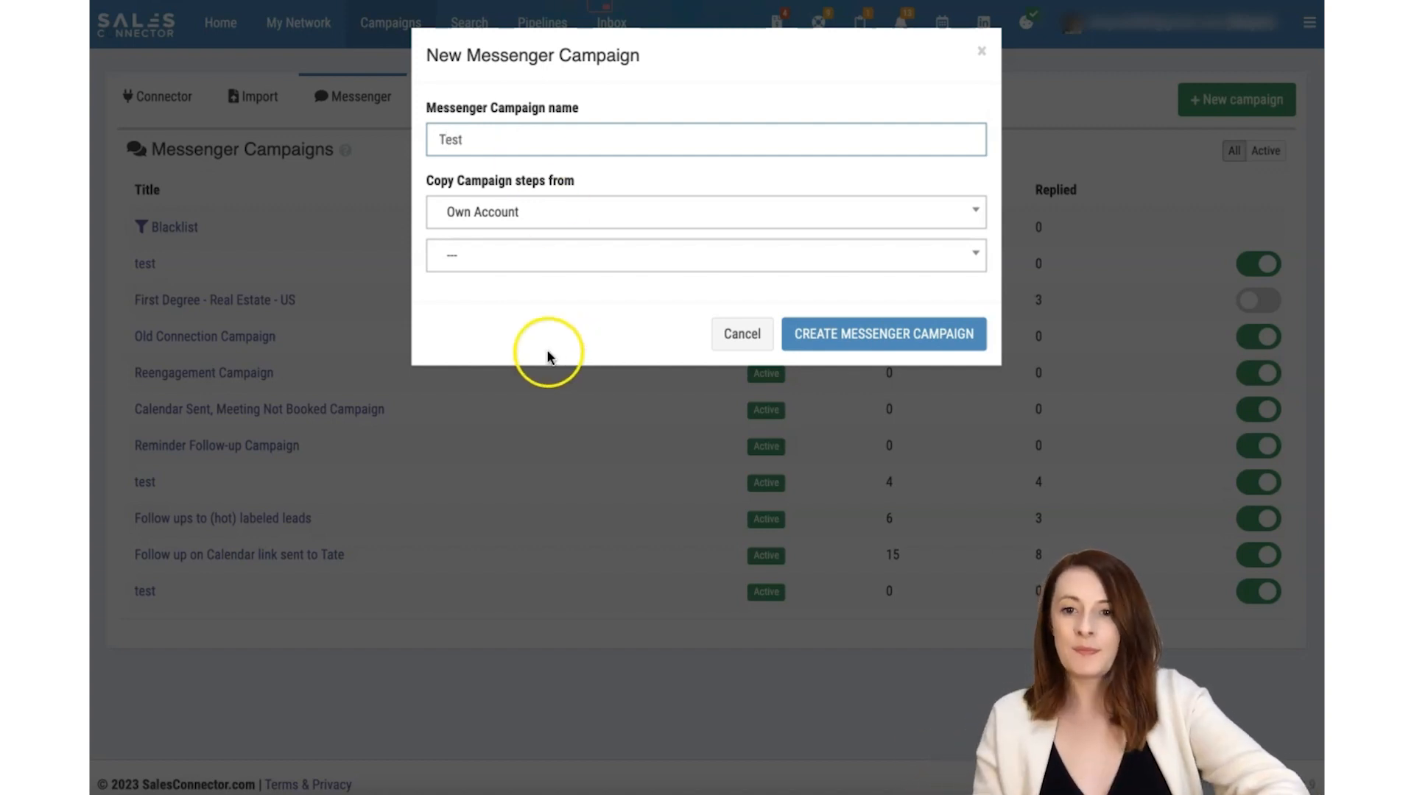
pyautogui.click(474, 256)
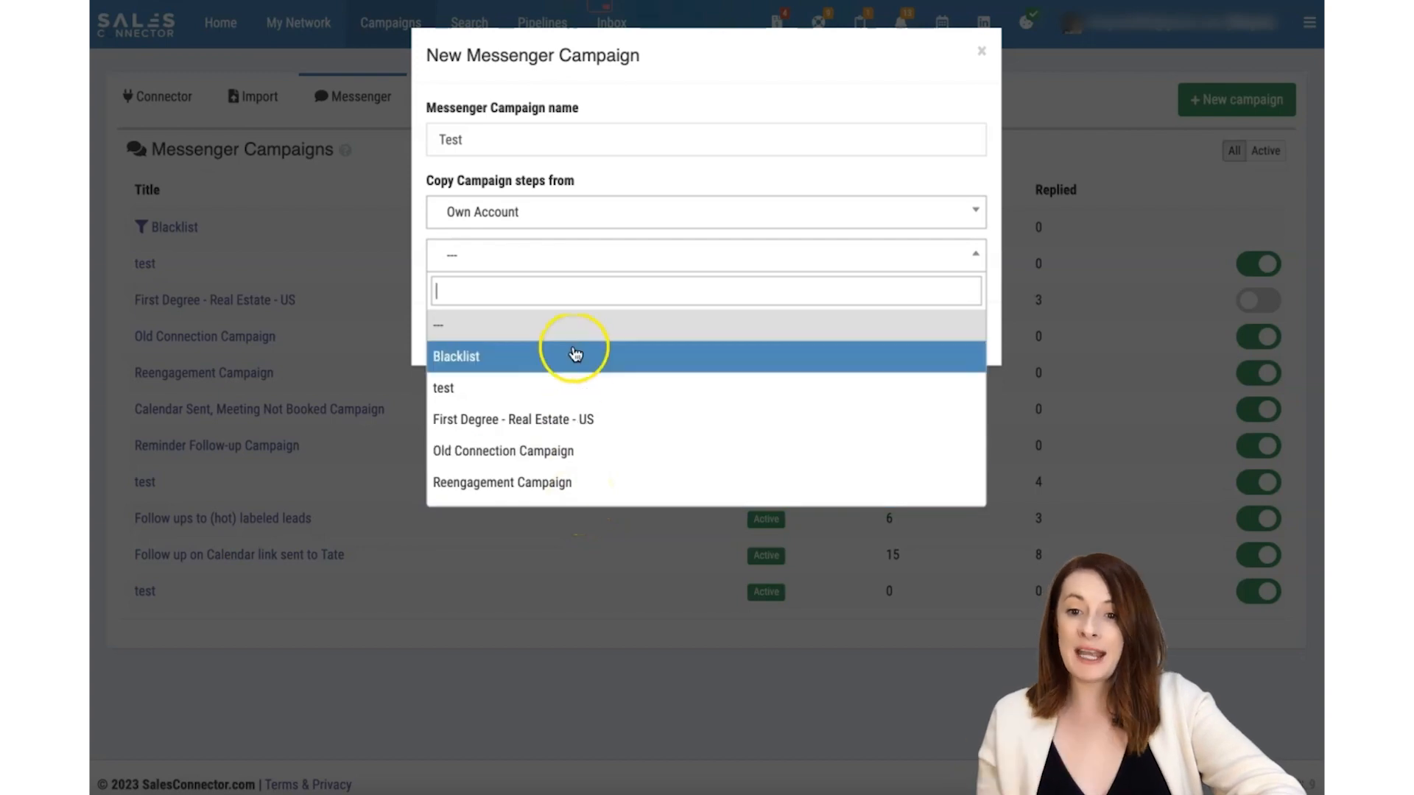
pyautogui.click(562, 327)
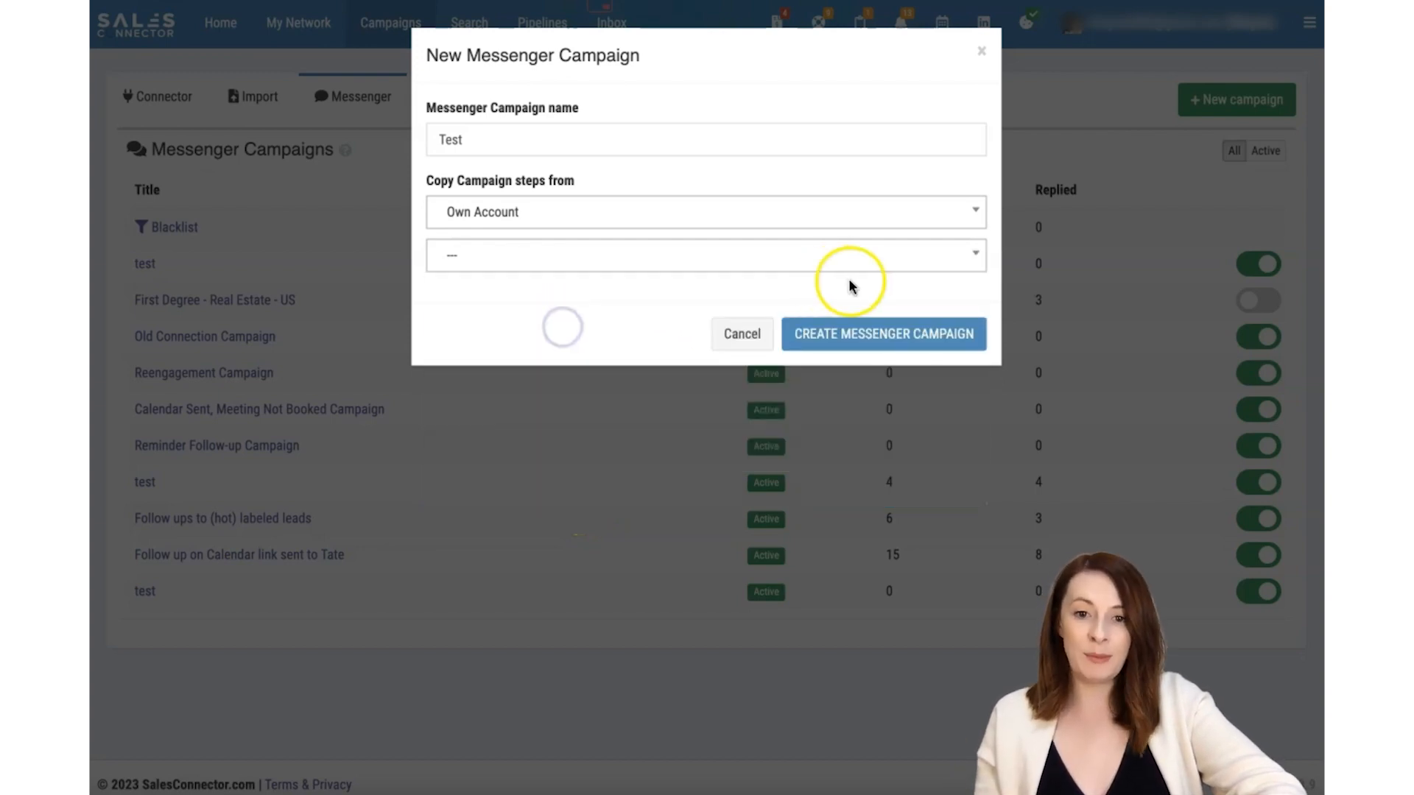
pyautogui.click(869, 336)
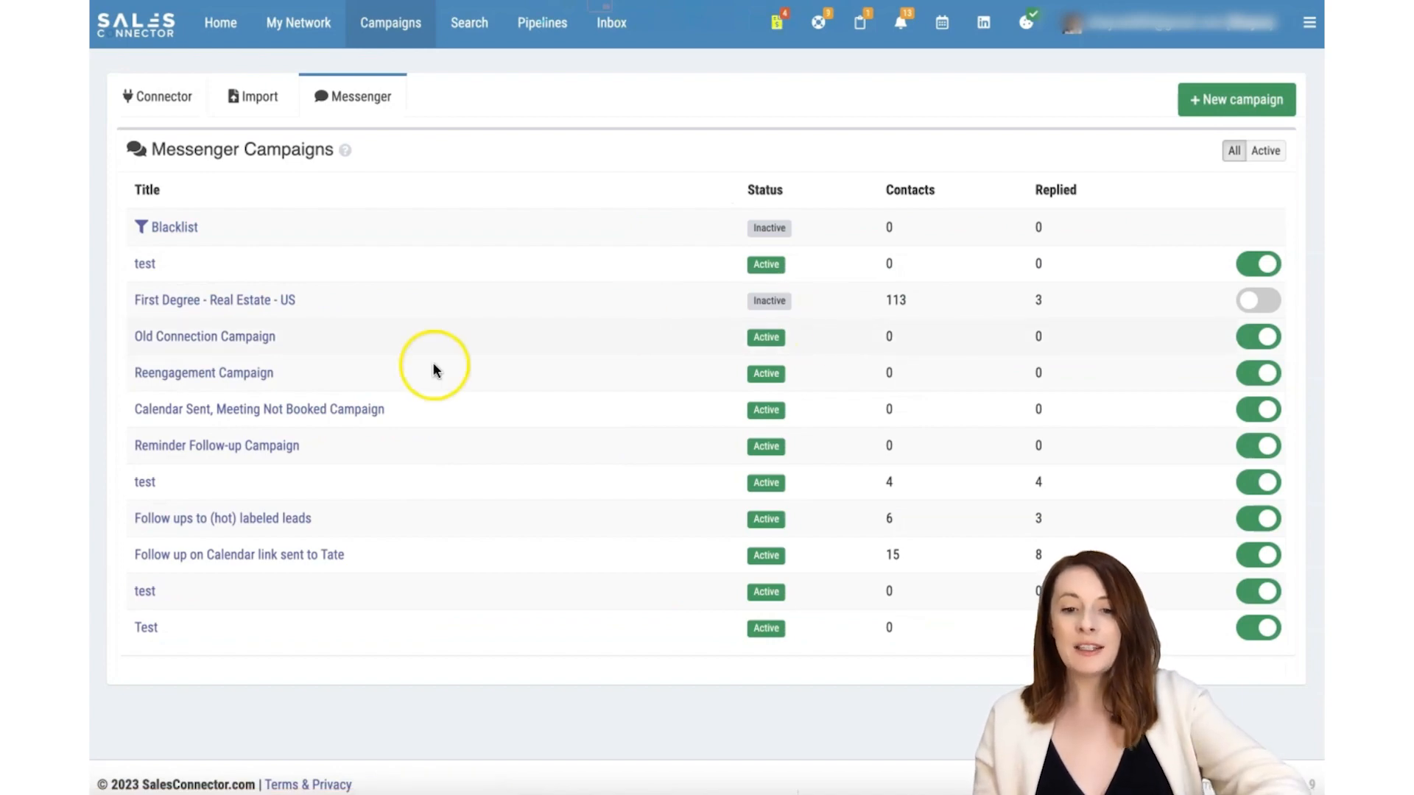
# Step: Open the message steps of the Test campaign and review the template and text fields of Message 1
pyautogui.click(146, 630)
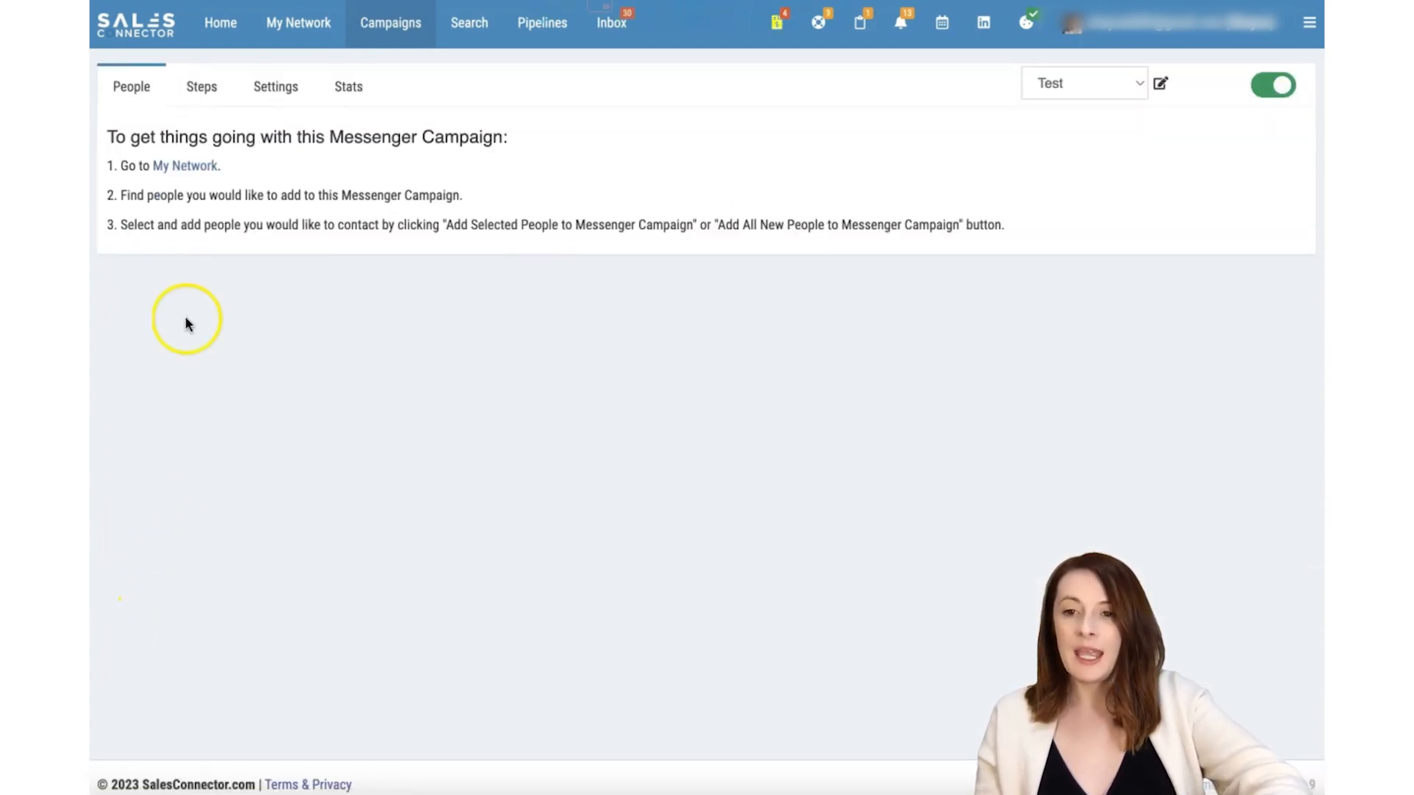
pyautogui.click(198, 90)
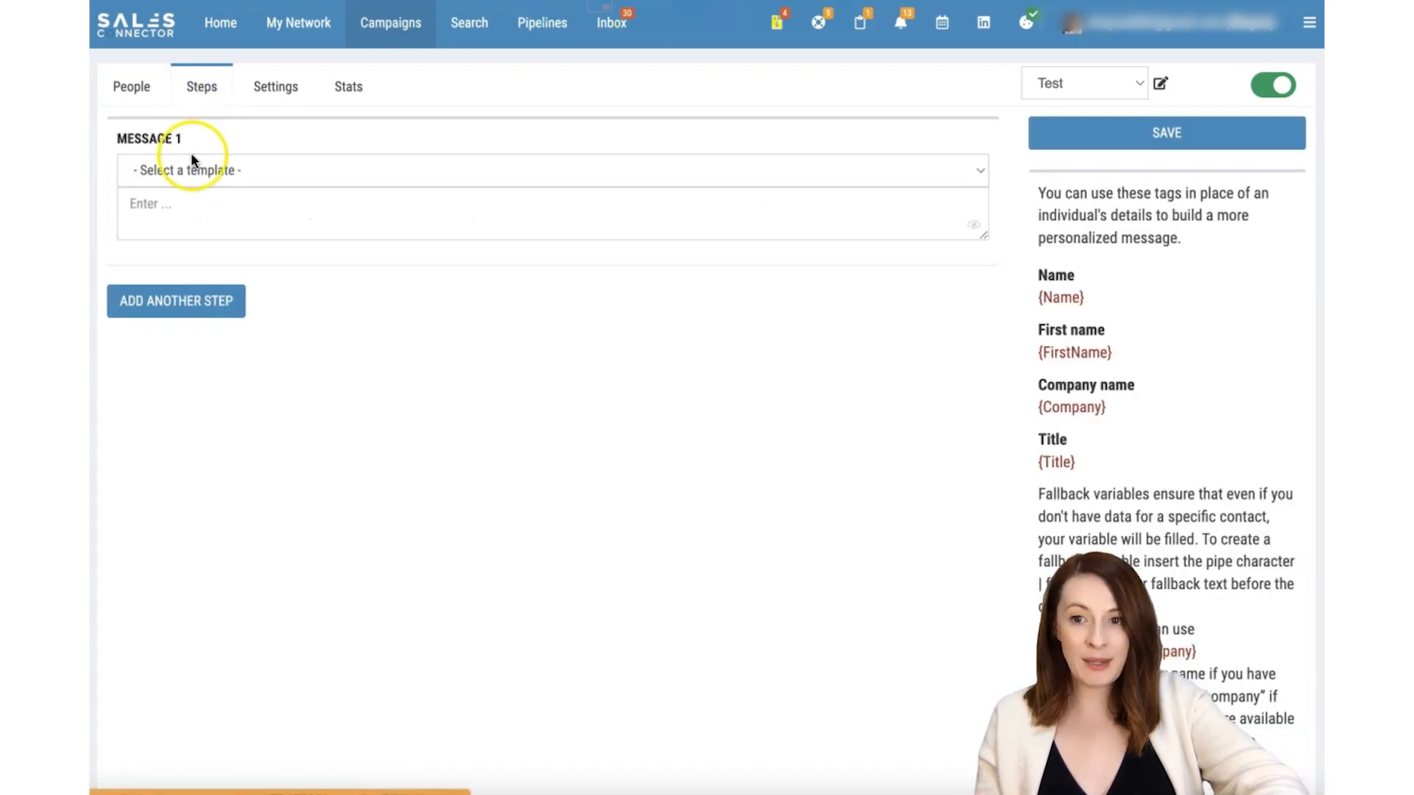
pyautogui.click(171, 213)
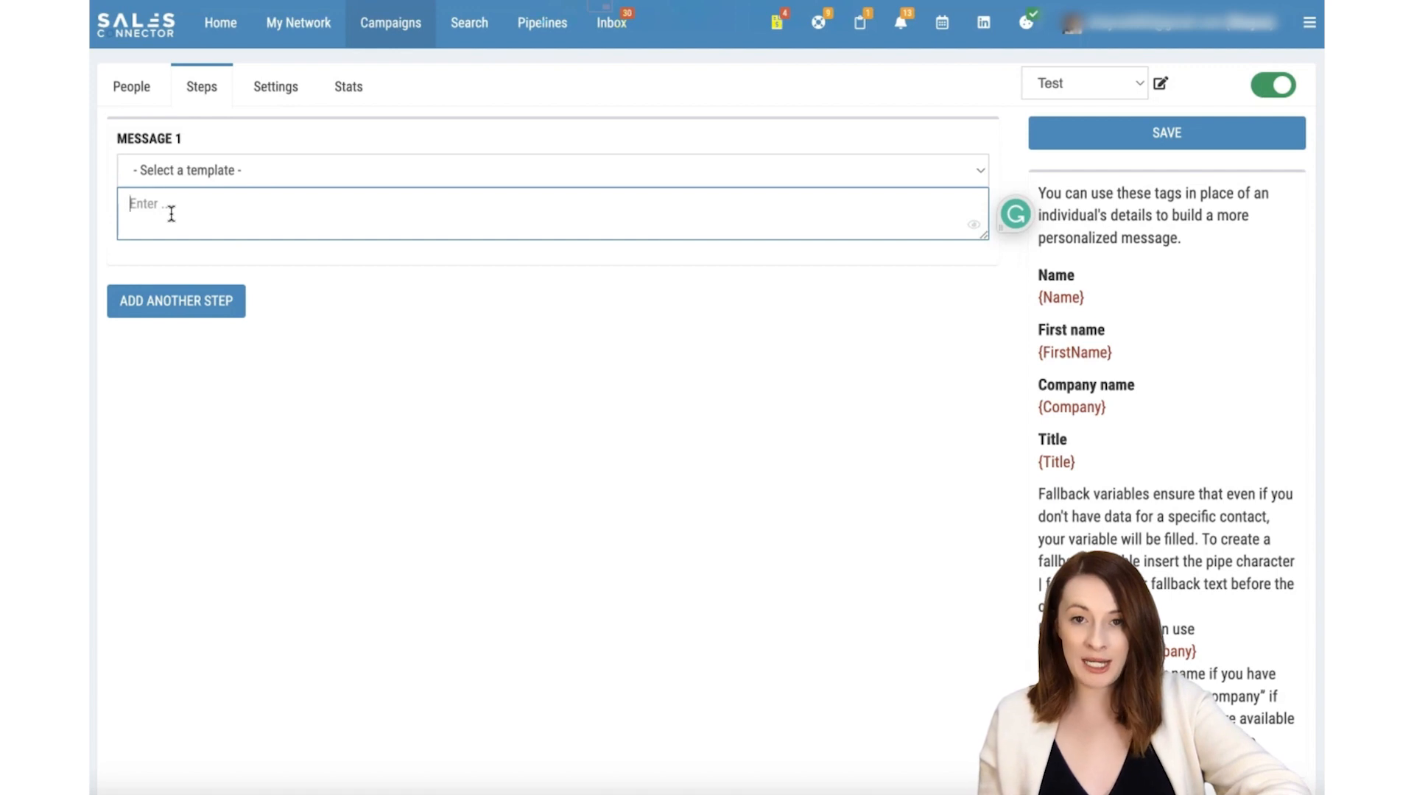
pyautogui.click(331, 176)
pyautogui.click(356, 126)
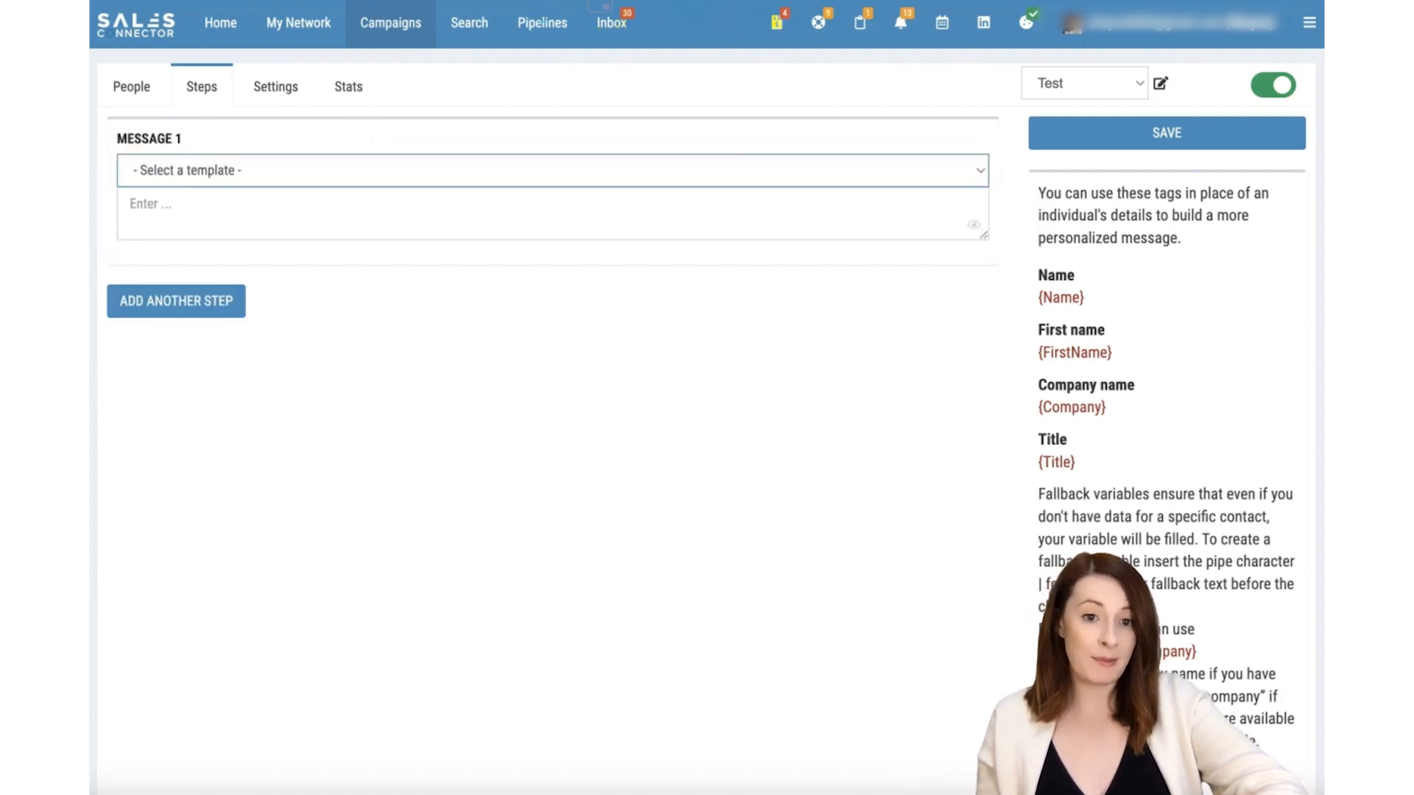
pyautogui.click(149, 207)
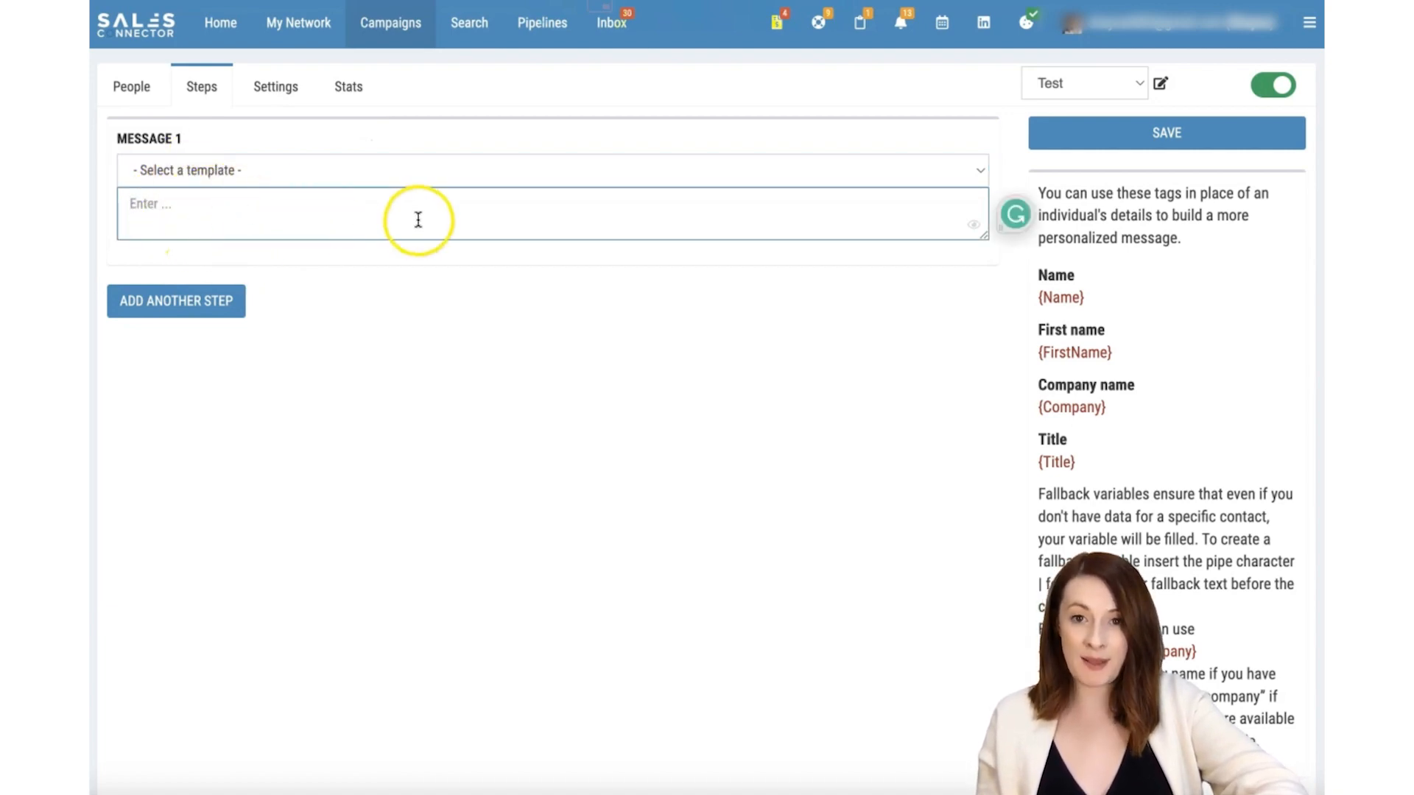
# Step: Add a second message step to the Test campaign, keeping its delay at 1 day after the previous message if no reply
pyautogui.click(195, 305)
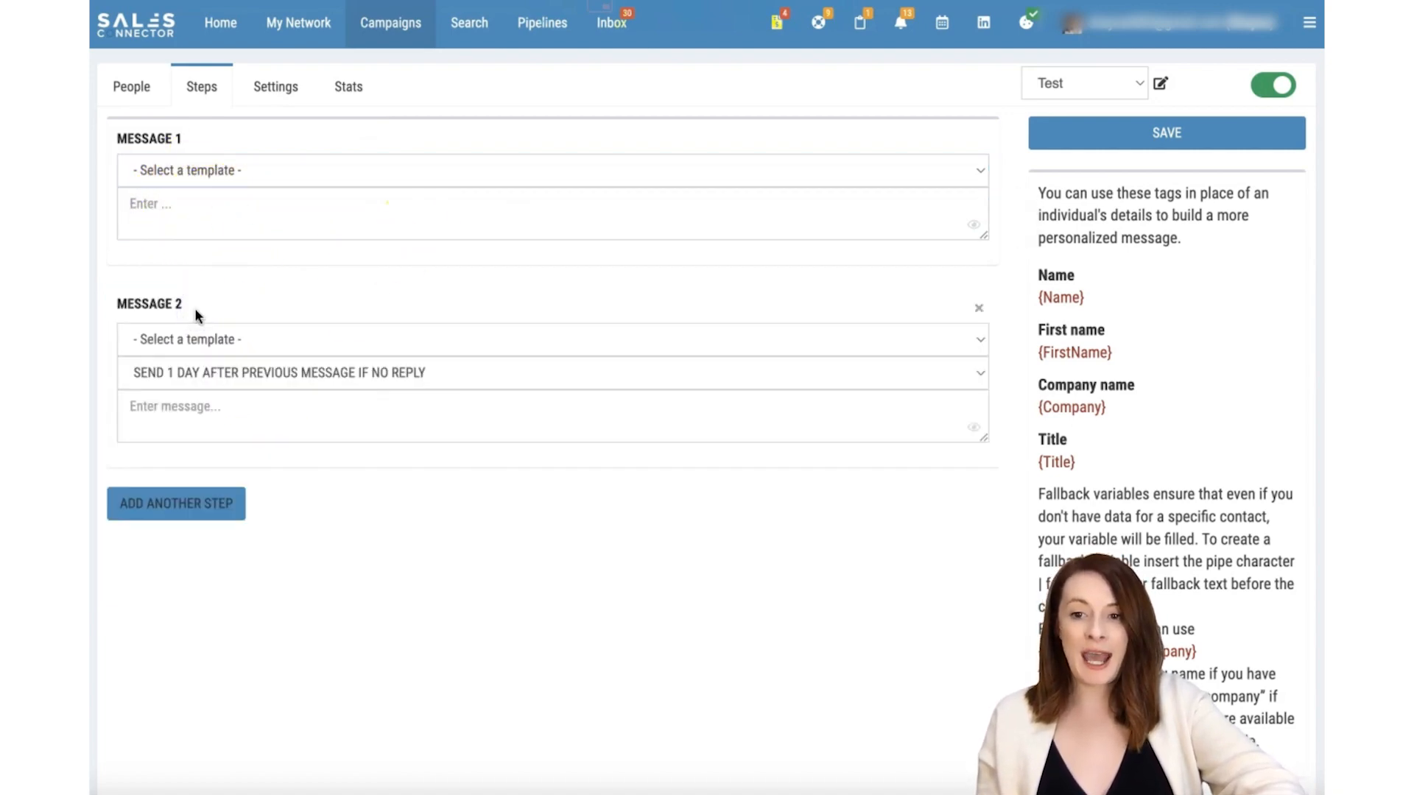
pyautogui.click(248, 378)
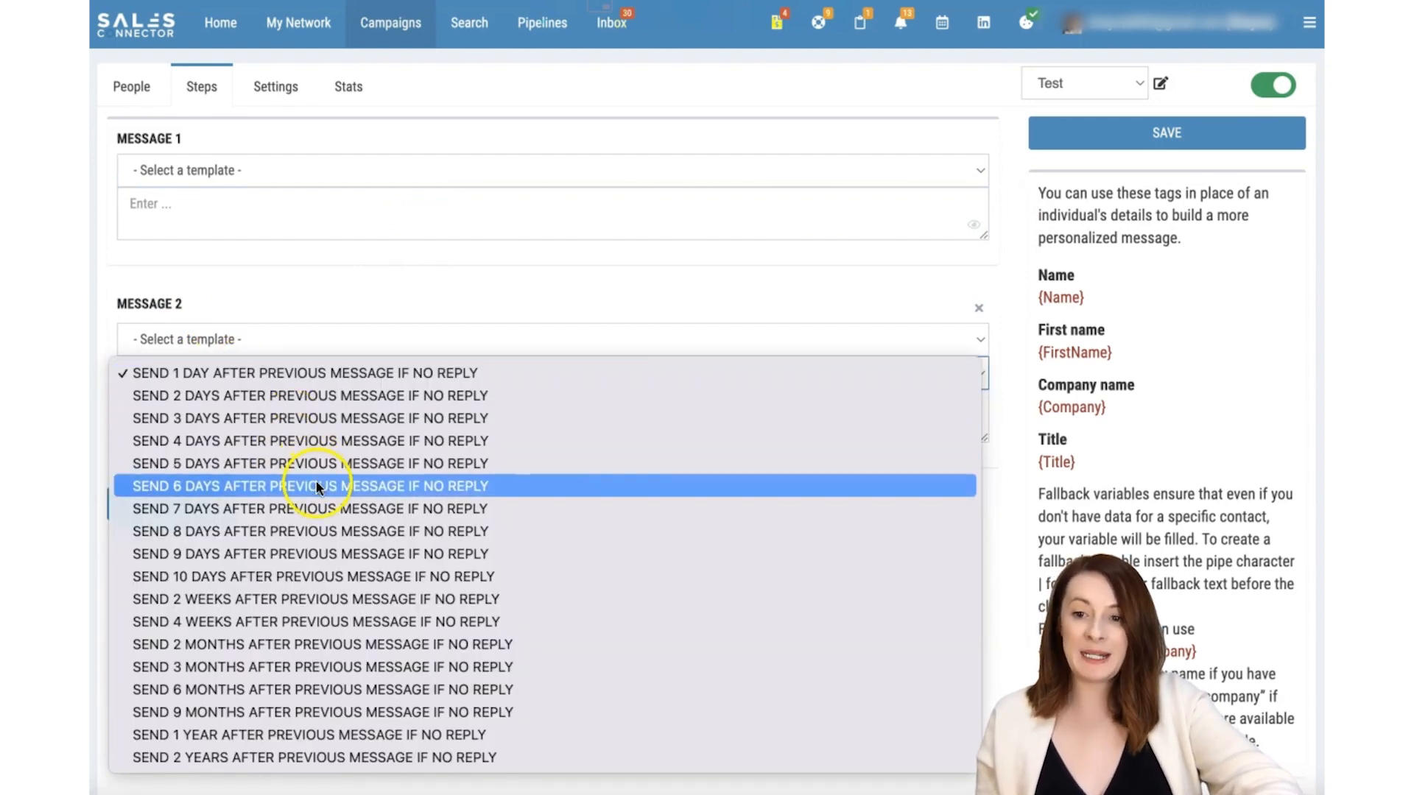
pyautogui.click(602, 274)
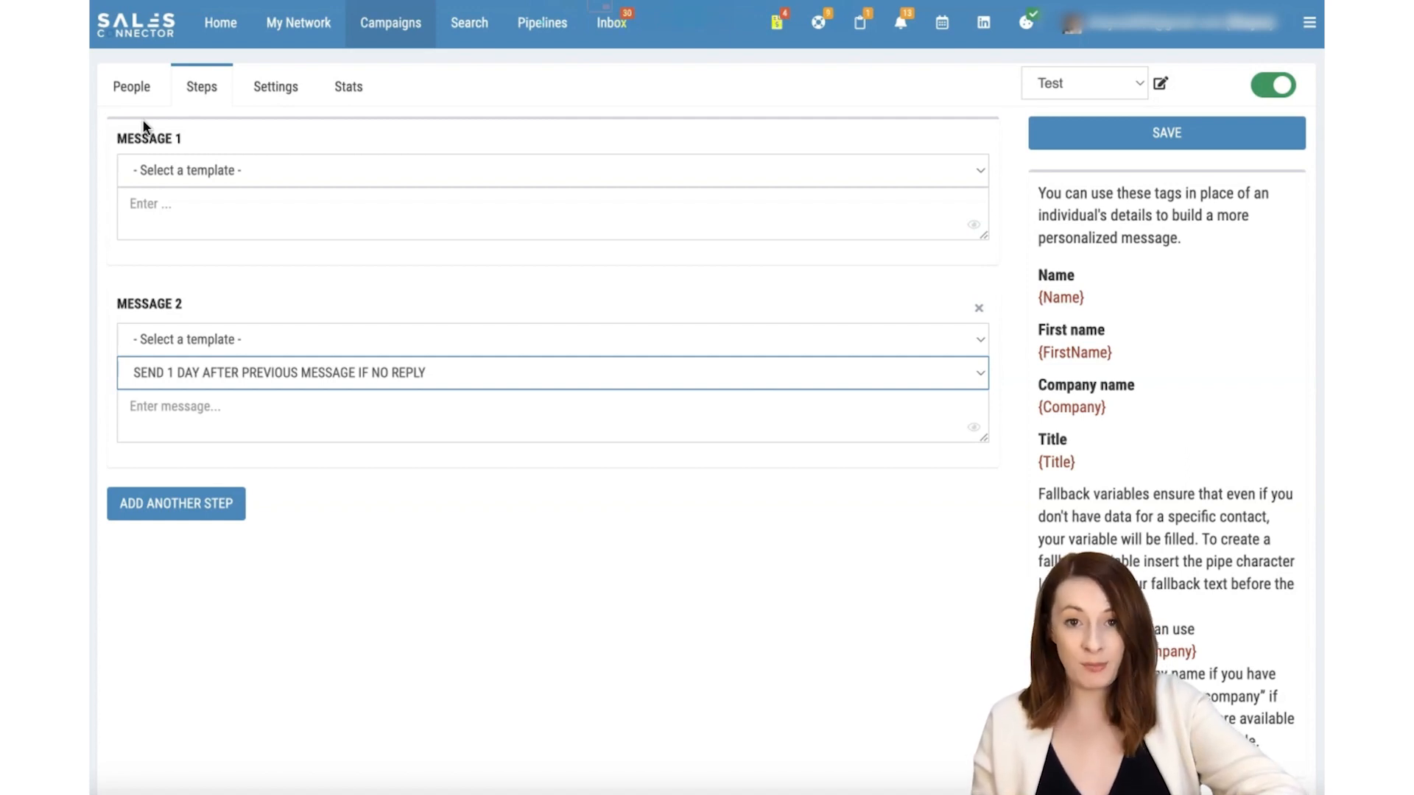
# Step: From the Sugar Gamers founder's inbox conversation, try to schedule adding the contact to the Test Messenger campaign on 2023-03-16 at 08:00
pyautogui.click(607, 45)
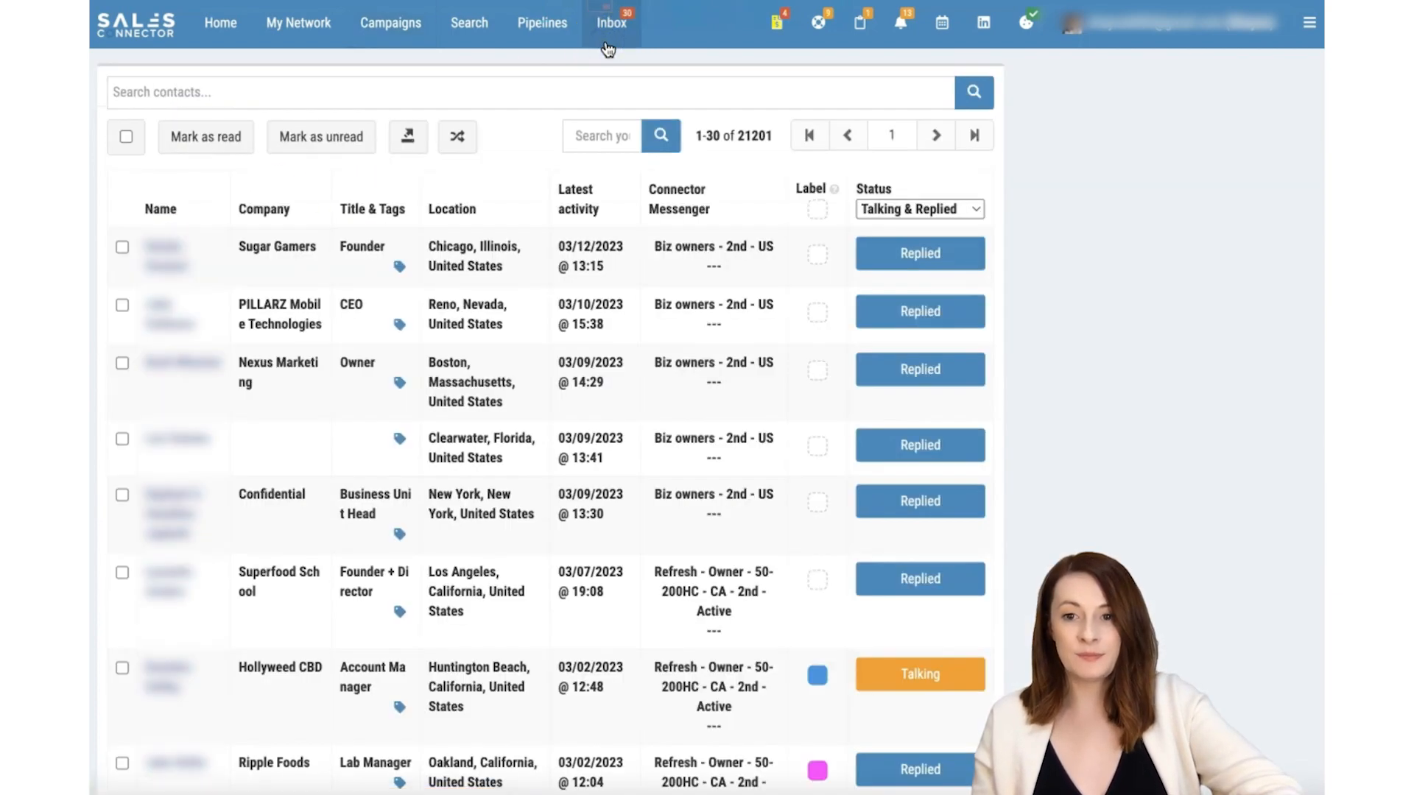
pyautogui.click(687, 270)
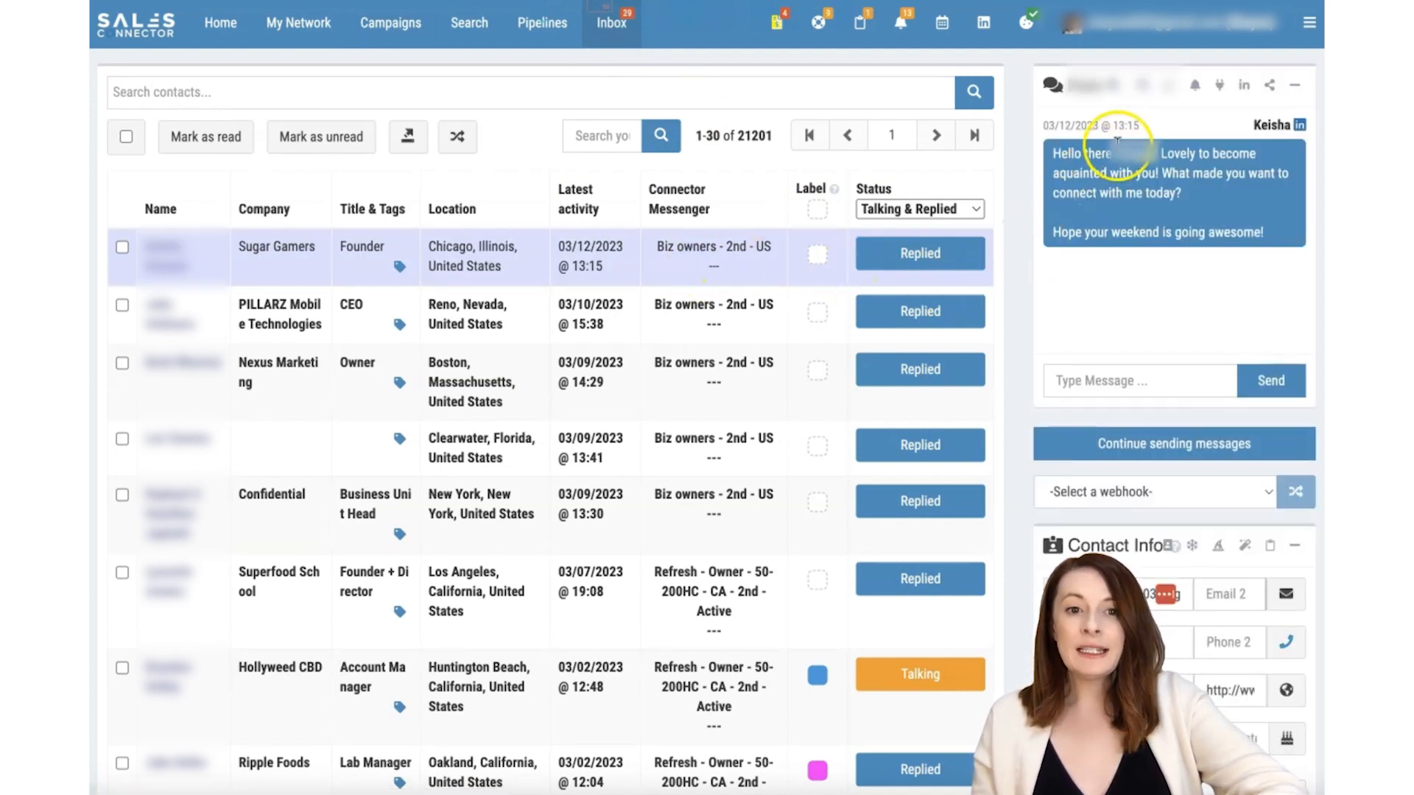
pyautogui.click(1115, 88)
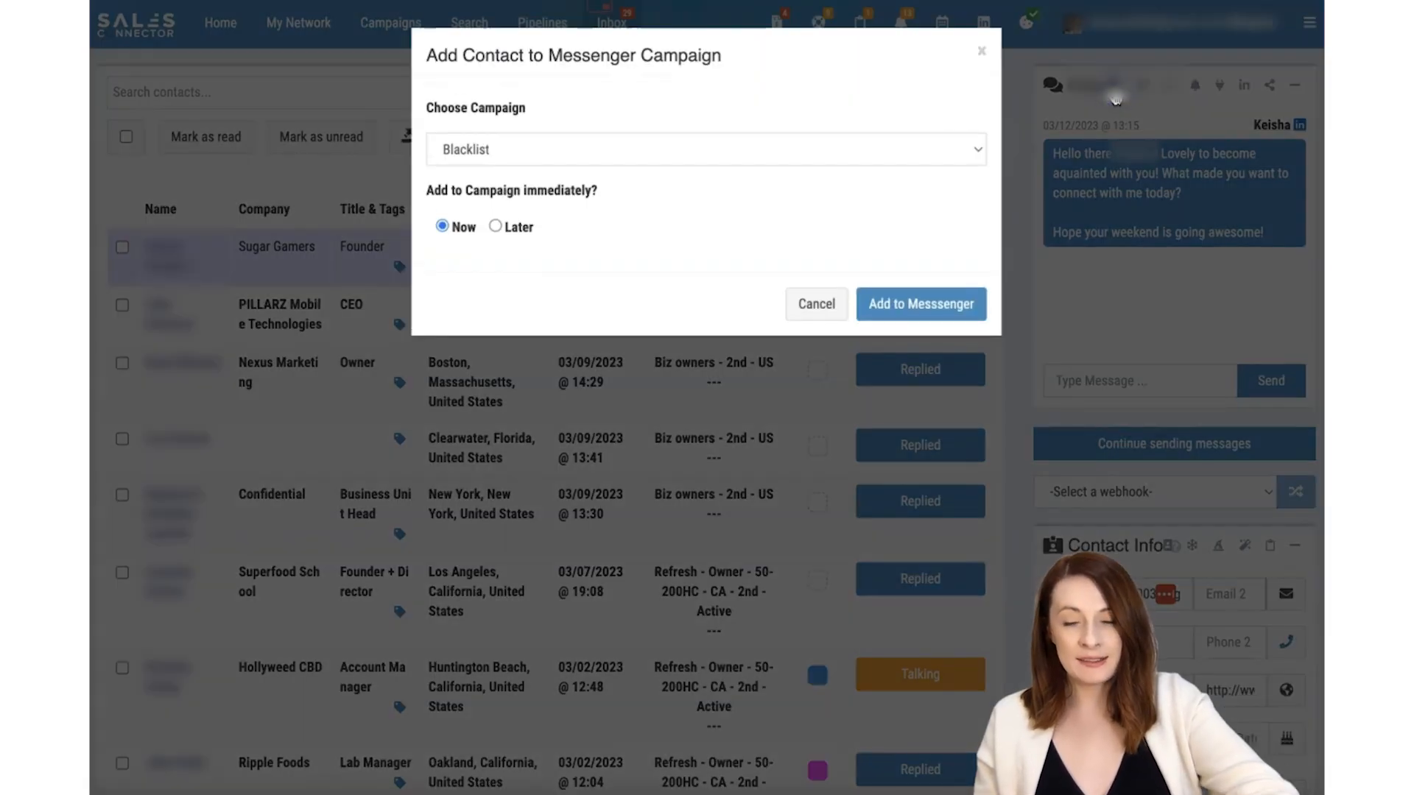
pyautogui.click(528, 149)
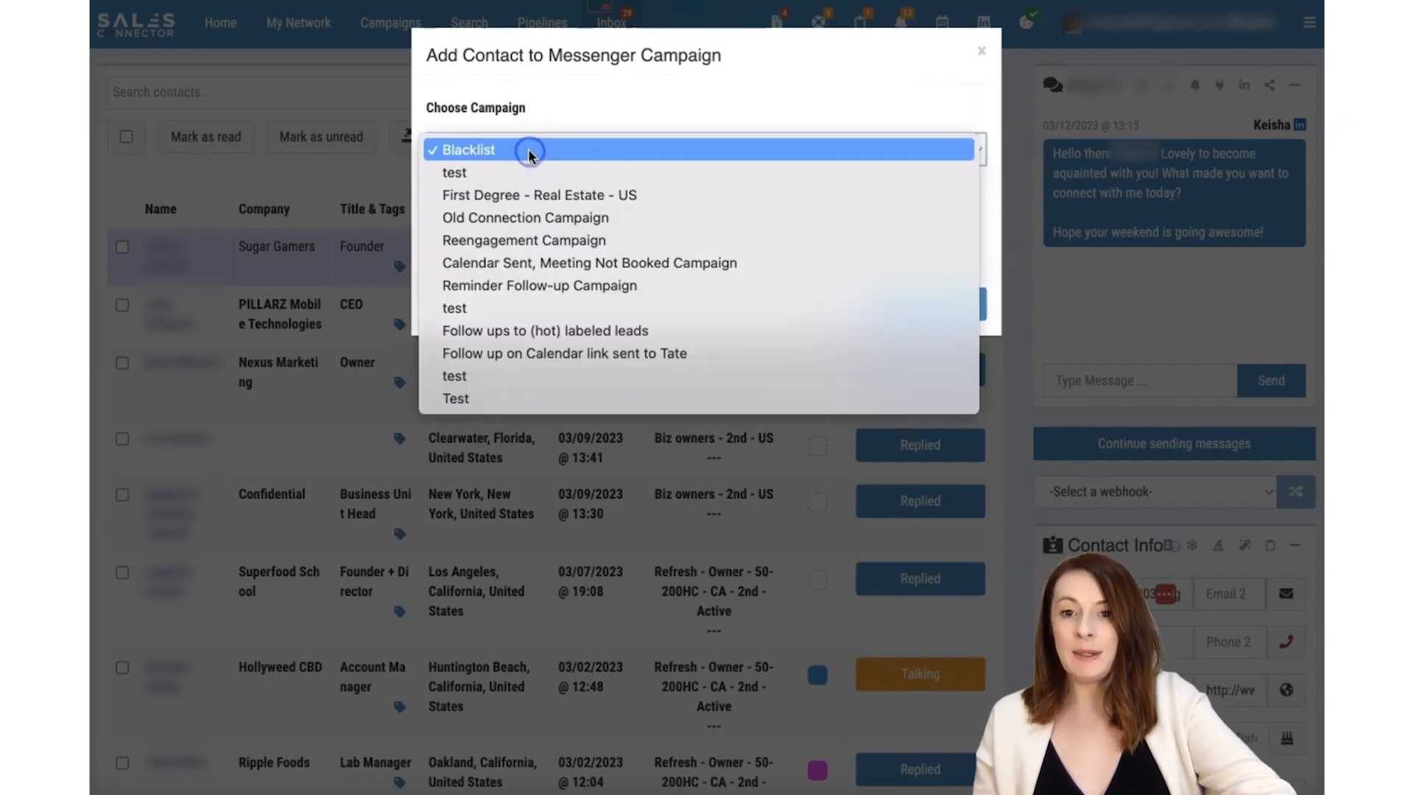
pyautogui.click(515, 399)
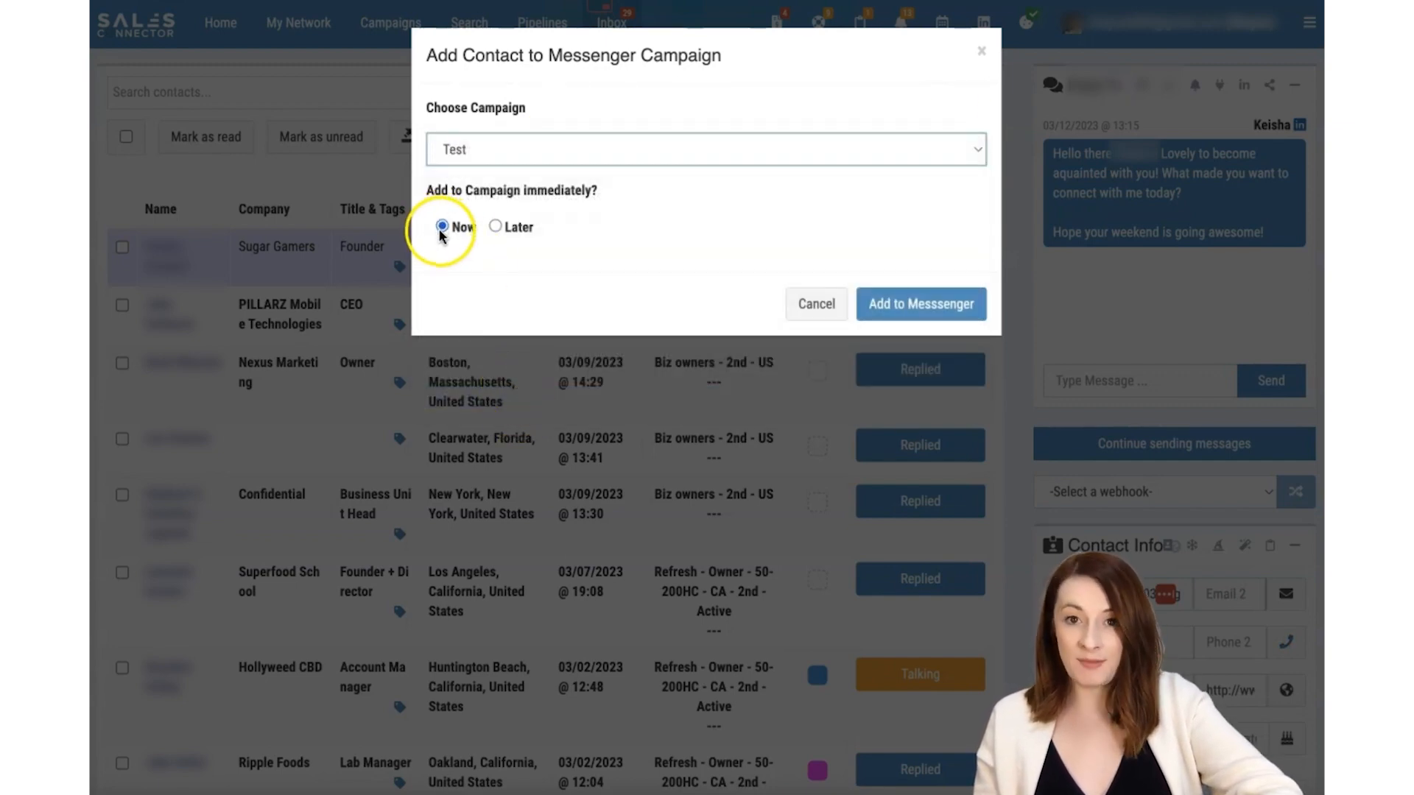
pyautogui.click(497, 227)
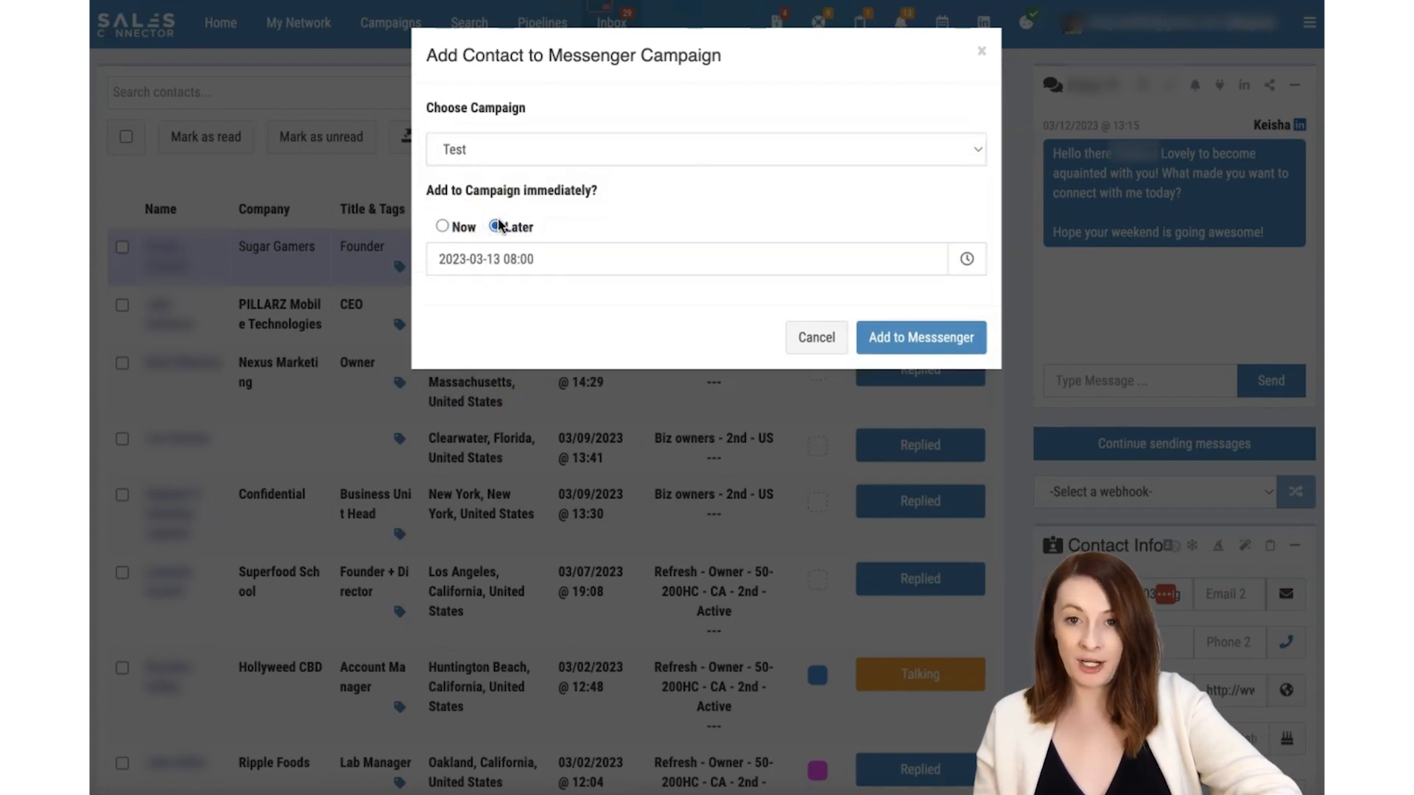
pyautogui.click(522, 259)
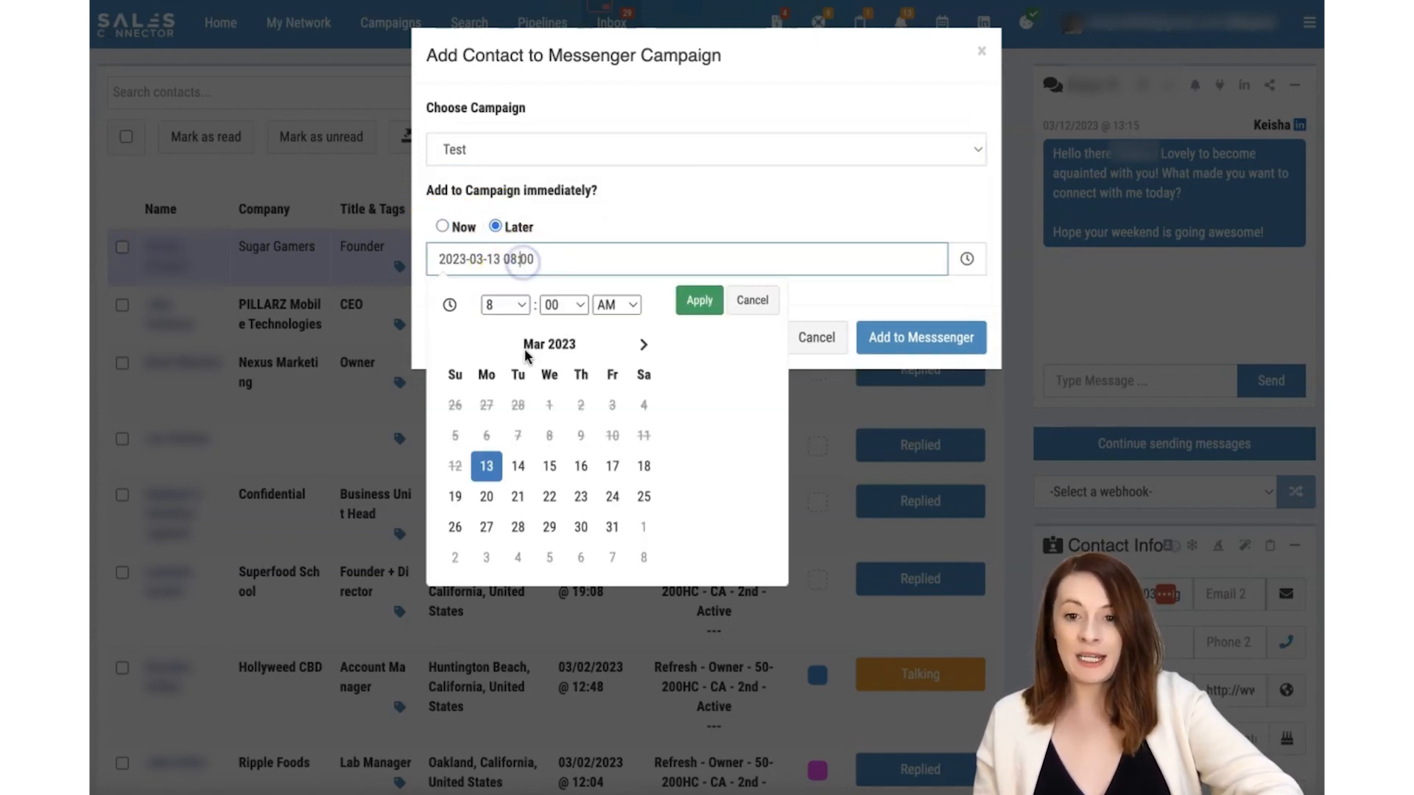
pyautogui.click(593, 466)
pyautogui.click(700, 300)
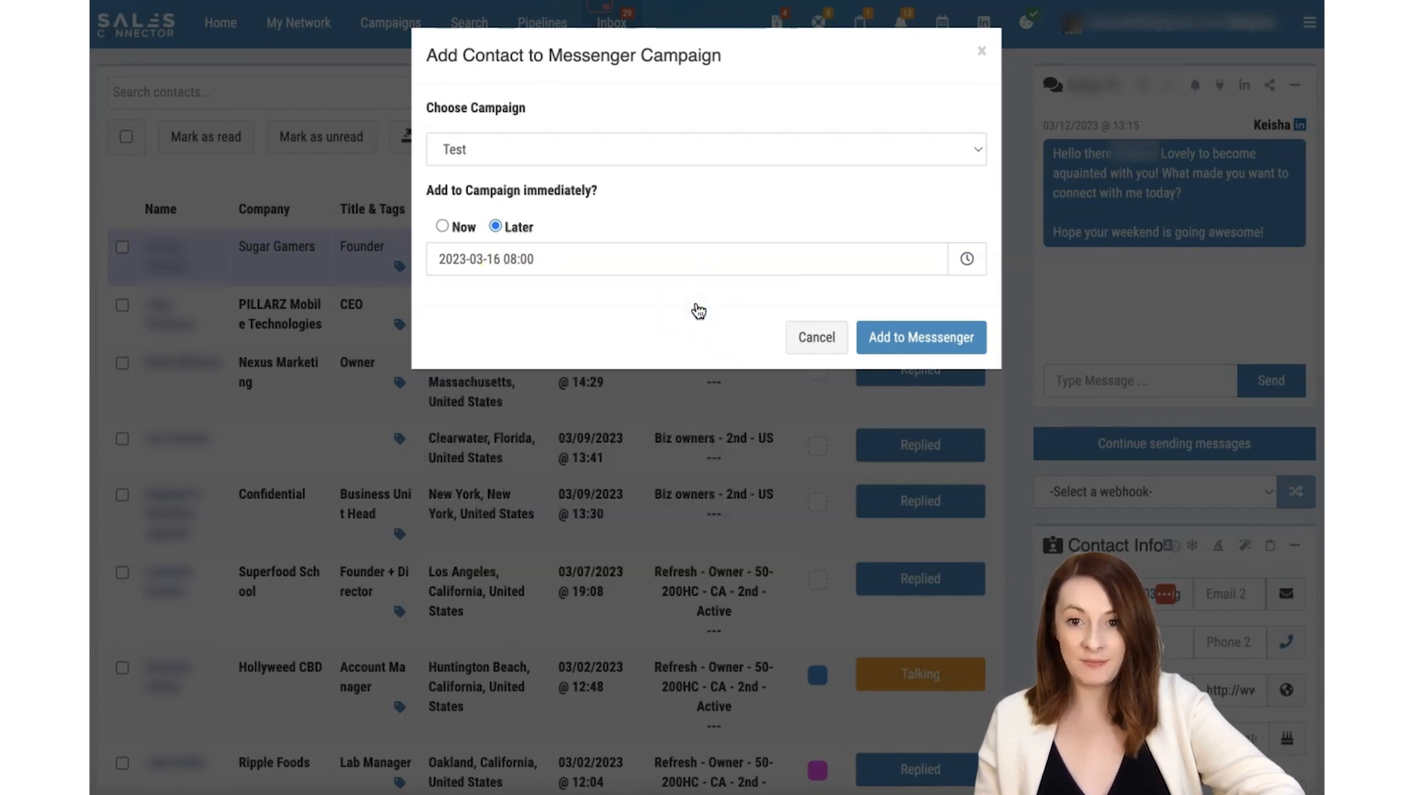
pyautogui.click(940, 359)
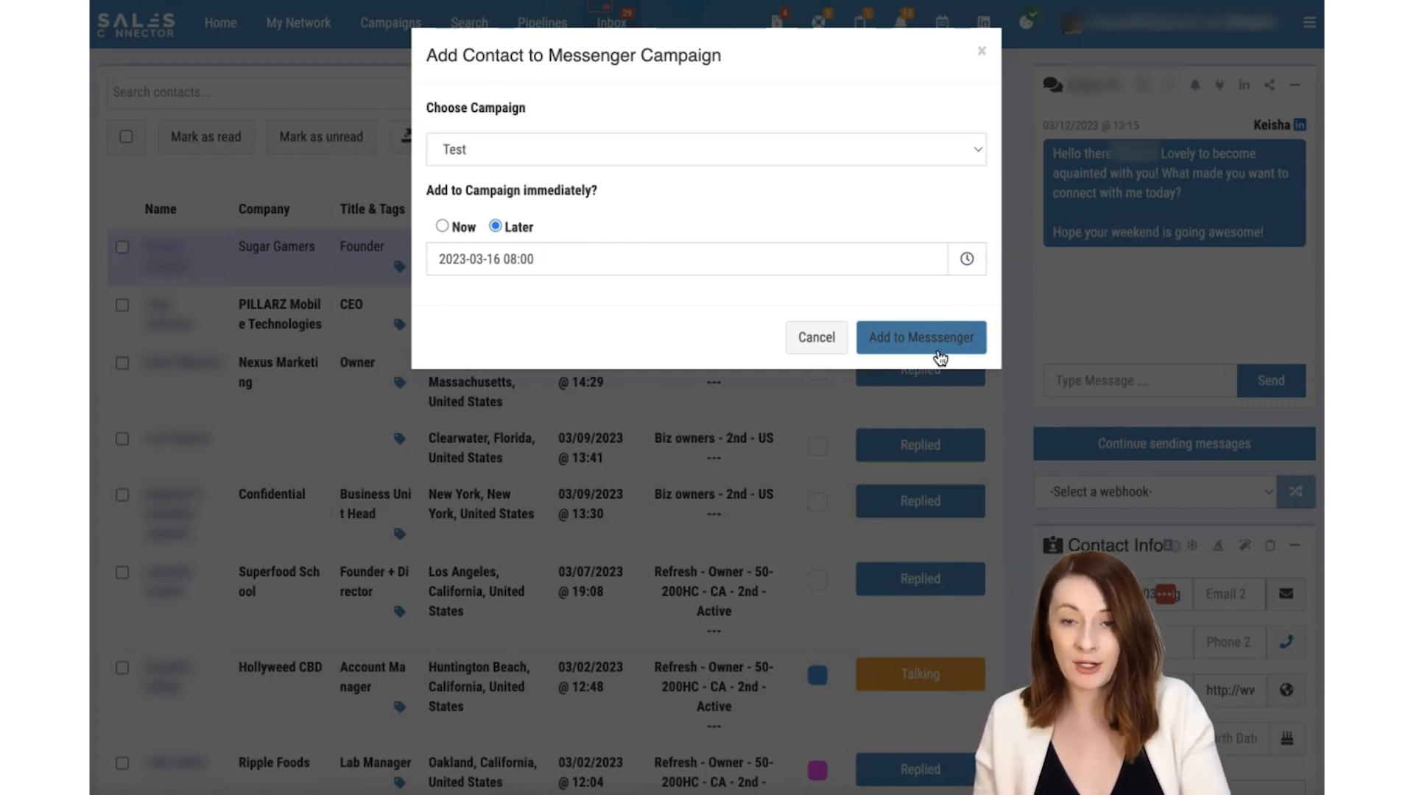
pyautogui.click(917, 333)
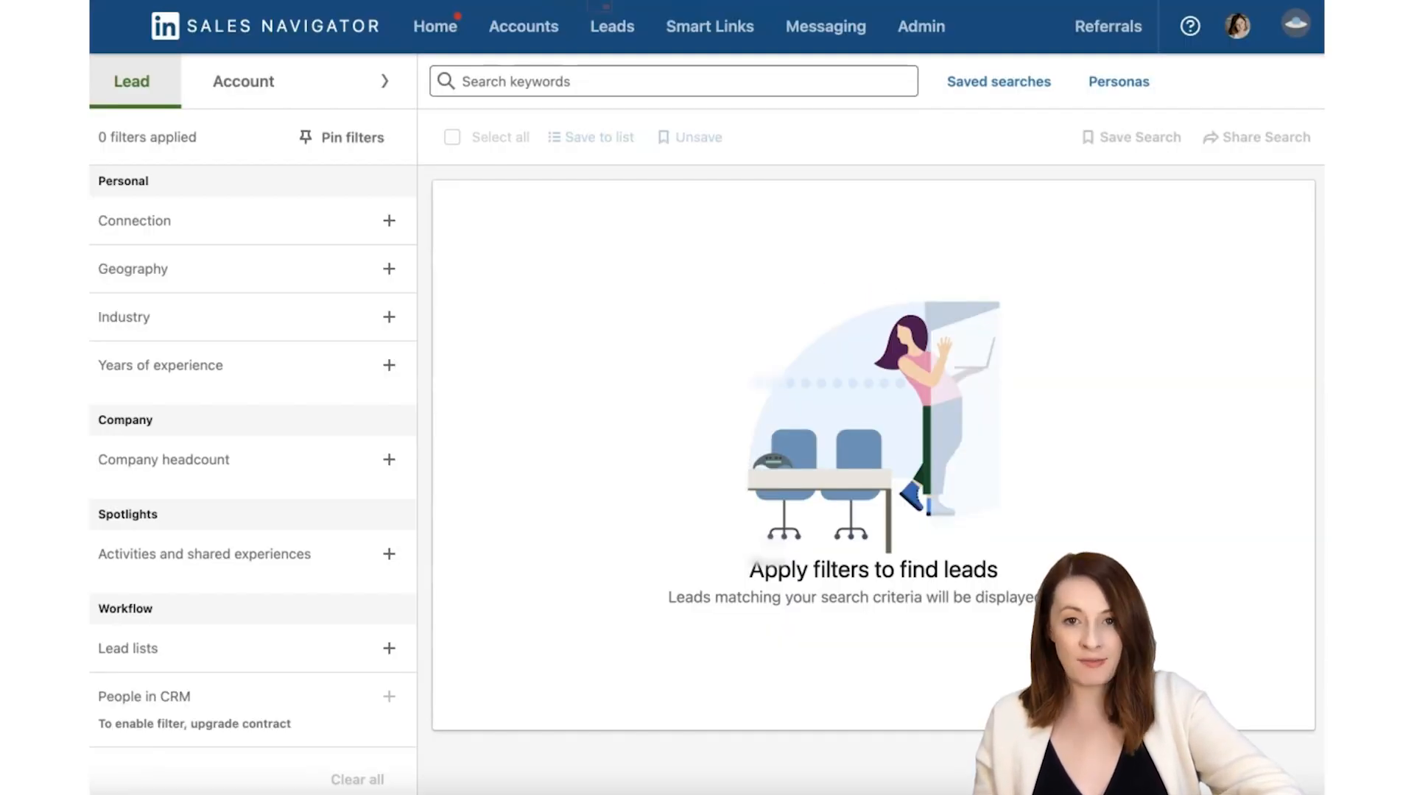
# Step: In LinkedIn Sales Navigator, filter the lead search to 1st Degree Connections located in North America
pyautogui.click(140, 223)
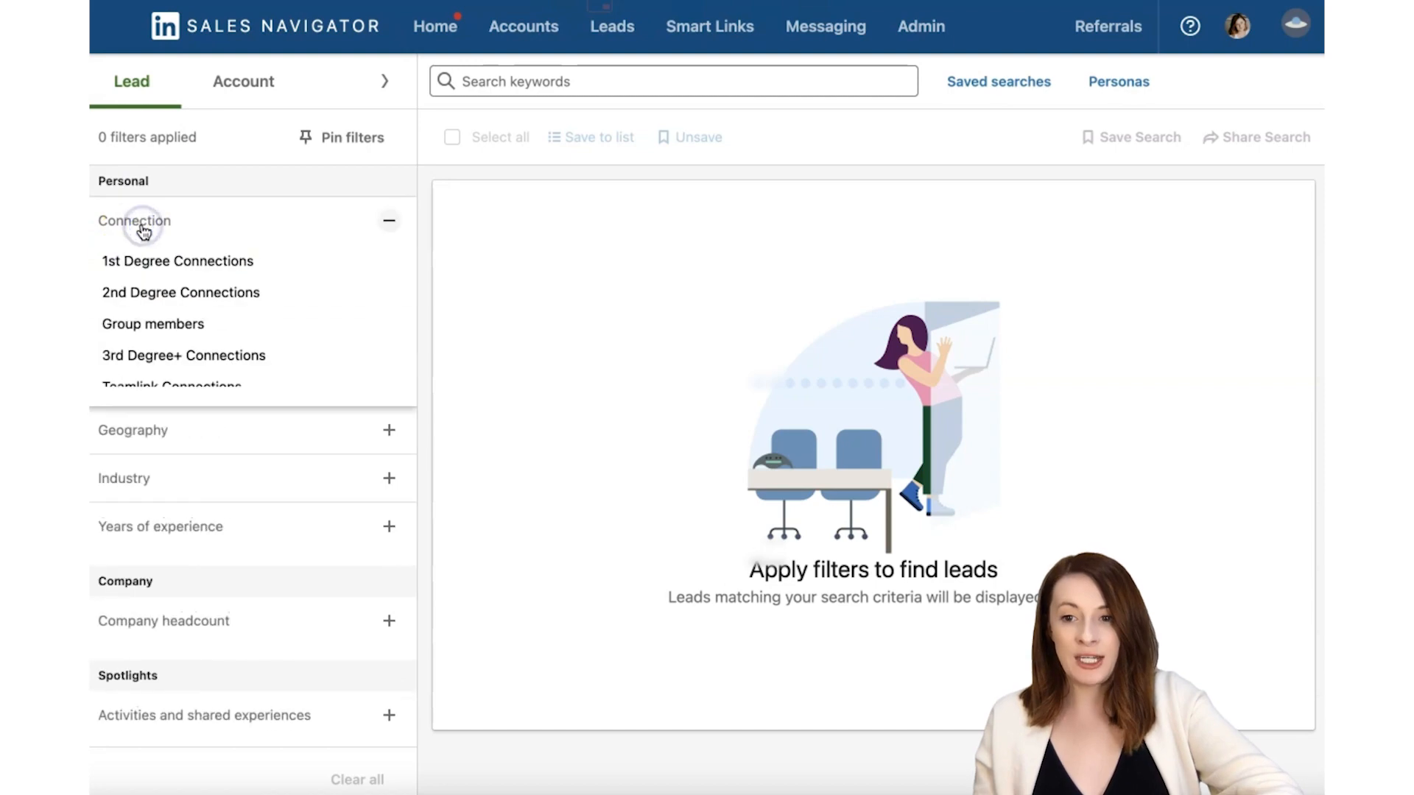
pyautogui.click(158, 266)
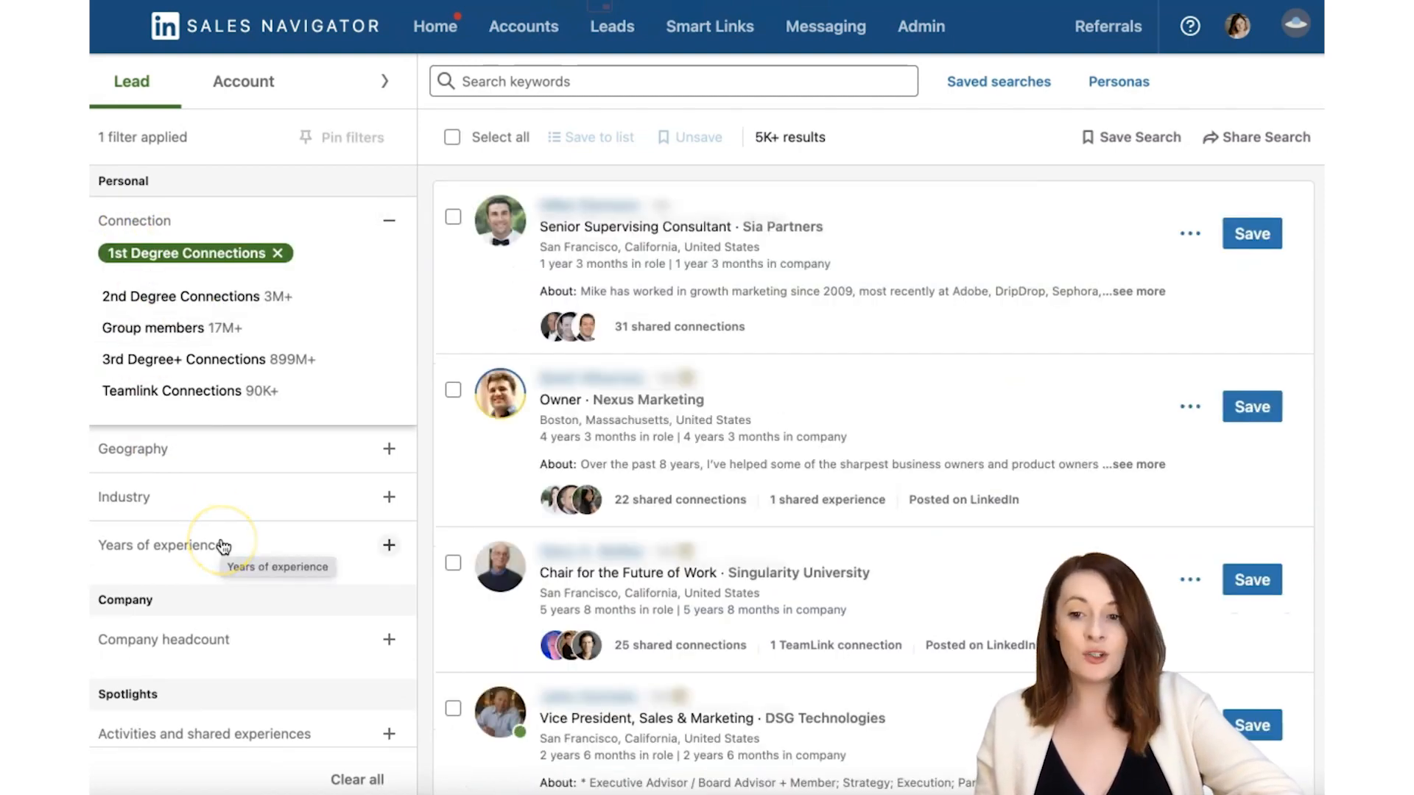
pyautogui.scroll(-1, 221, 545)
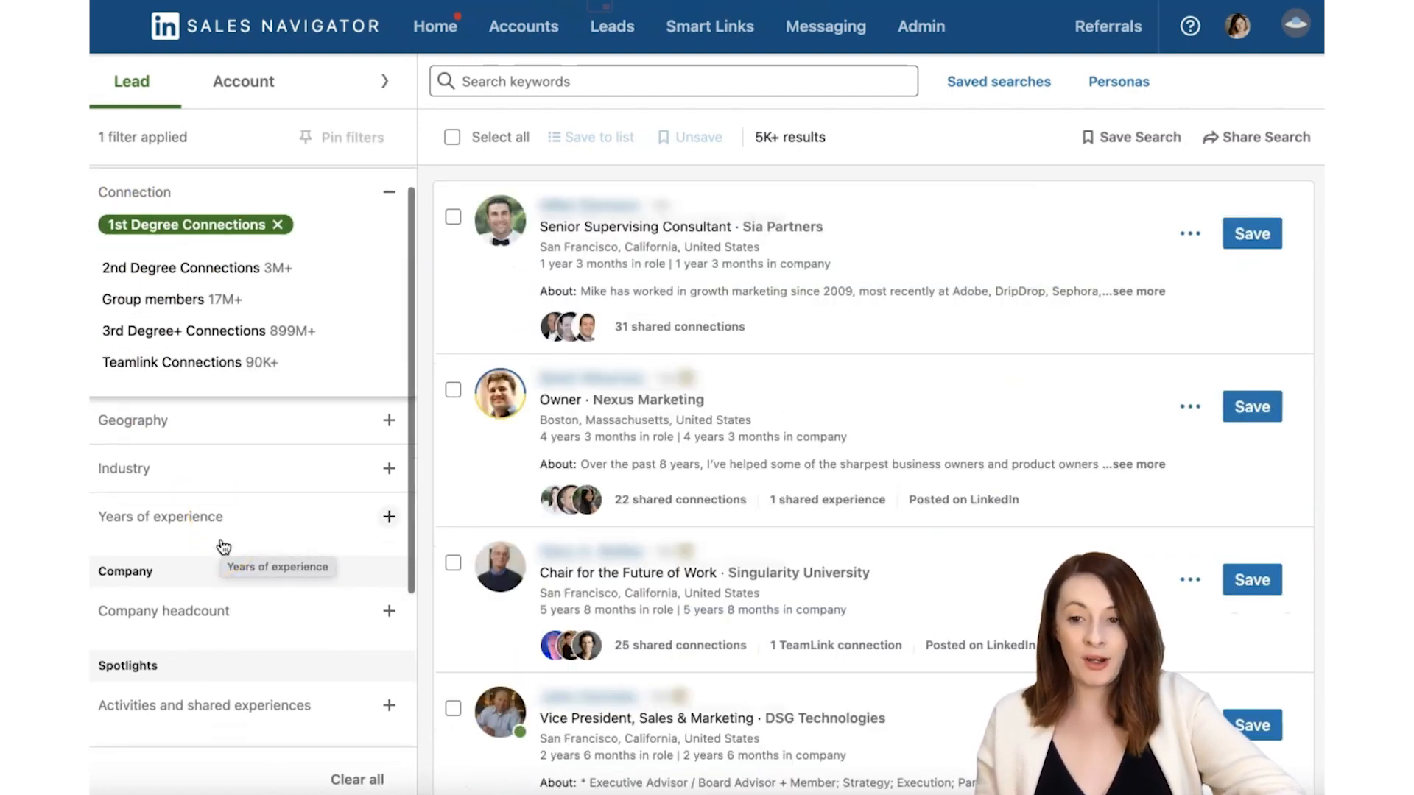
pyautogui.click(190, 418)
pyautogui.click(317, 346)
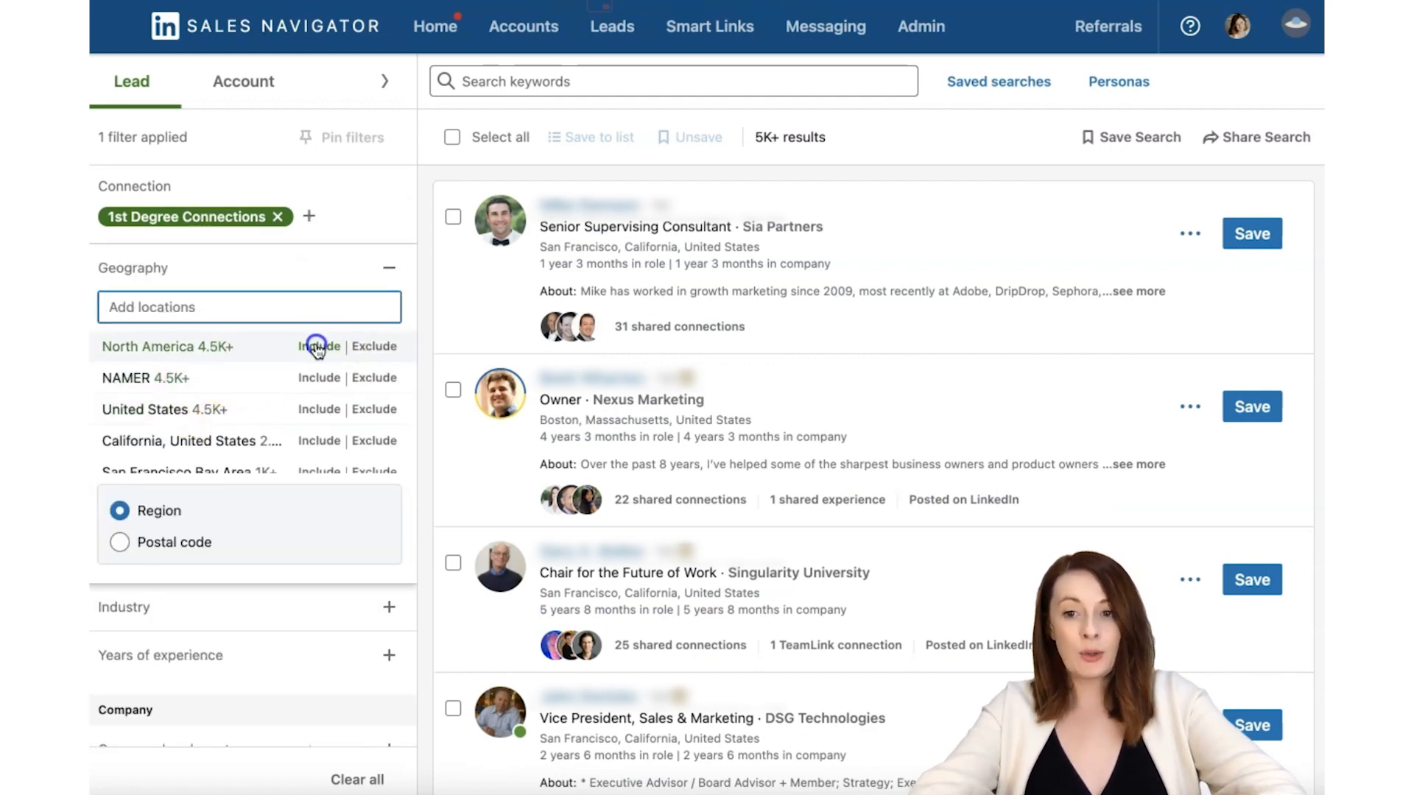
pyautogui.scroll(-4, 269, 600)
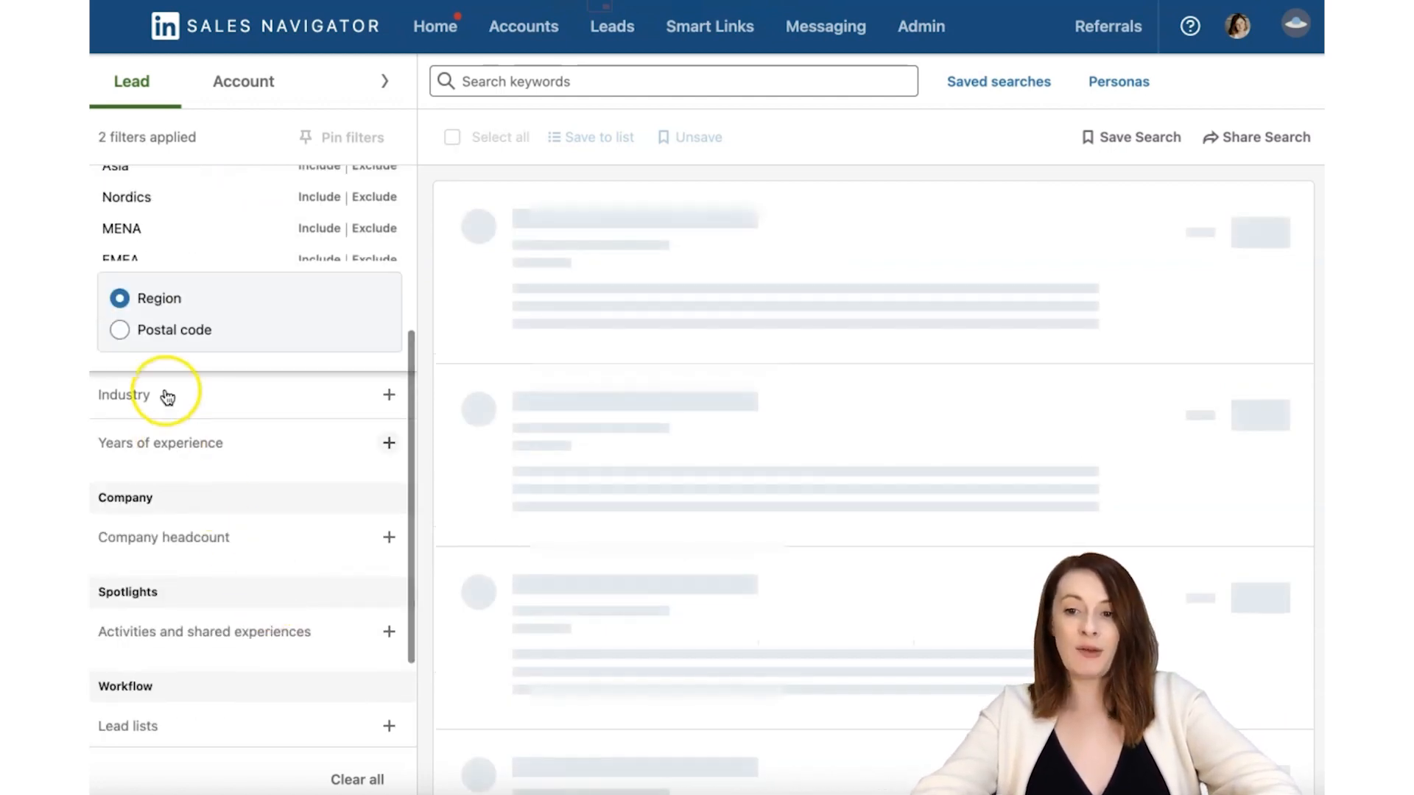
pyautogui.scroll(-2, 254, 645)
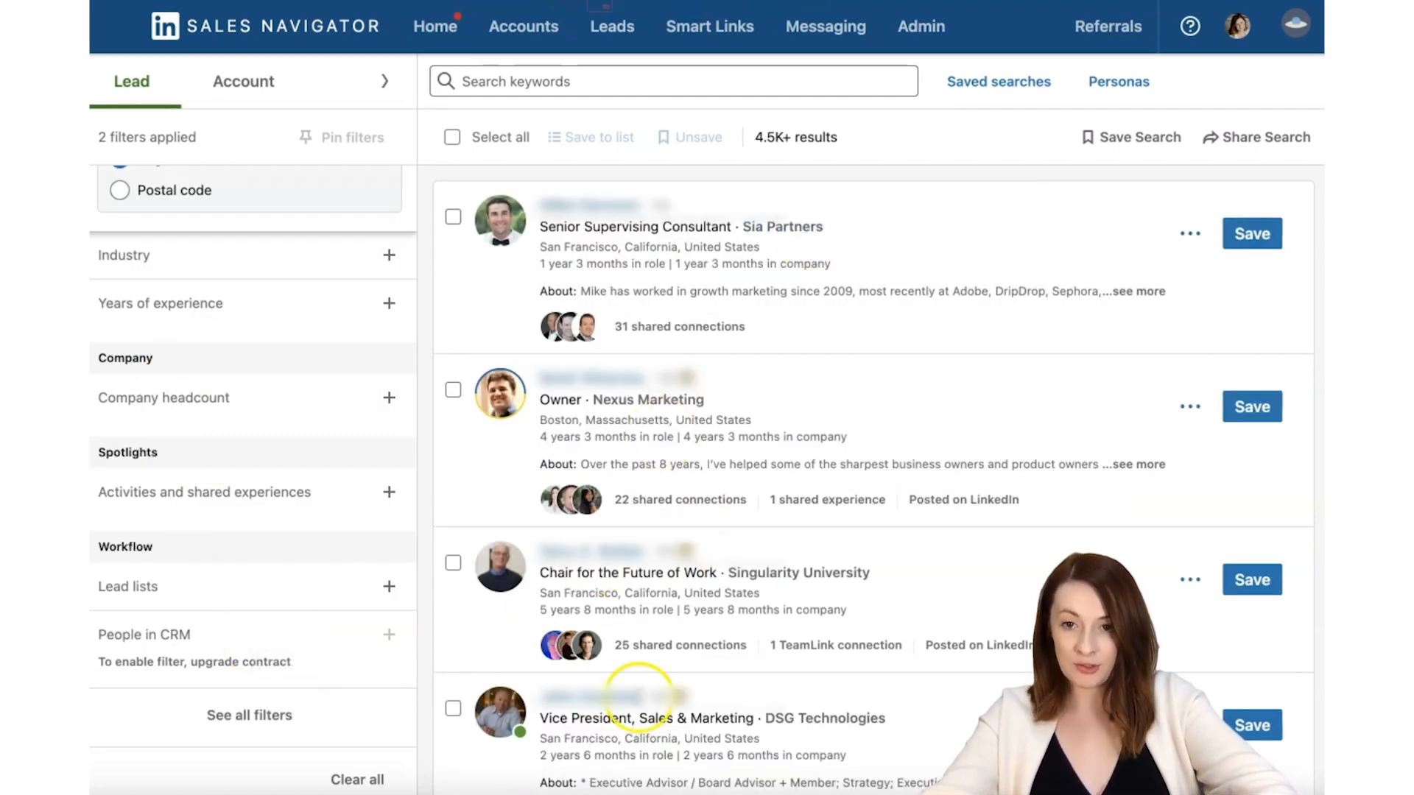
pyautogui.click(479, 82)
pyautogui.click(479, 82)
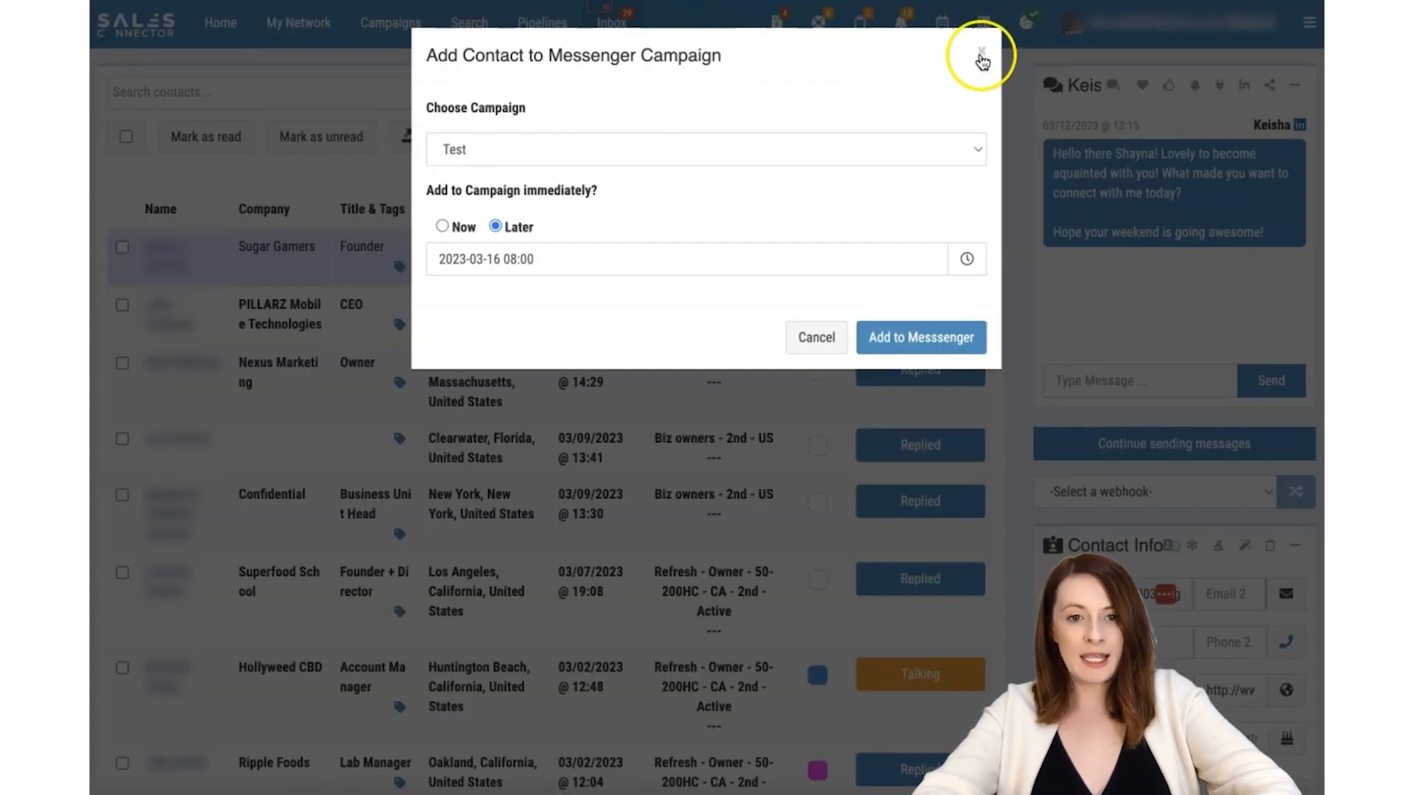
# Step: Dismiss the add-contact dialog and start a new search task as a Messenger search for first-circle contacts
pyautogui.click(983, 59)
pyautogui.click(467, 38)
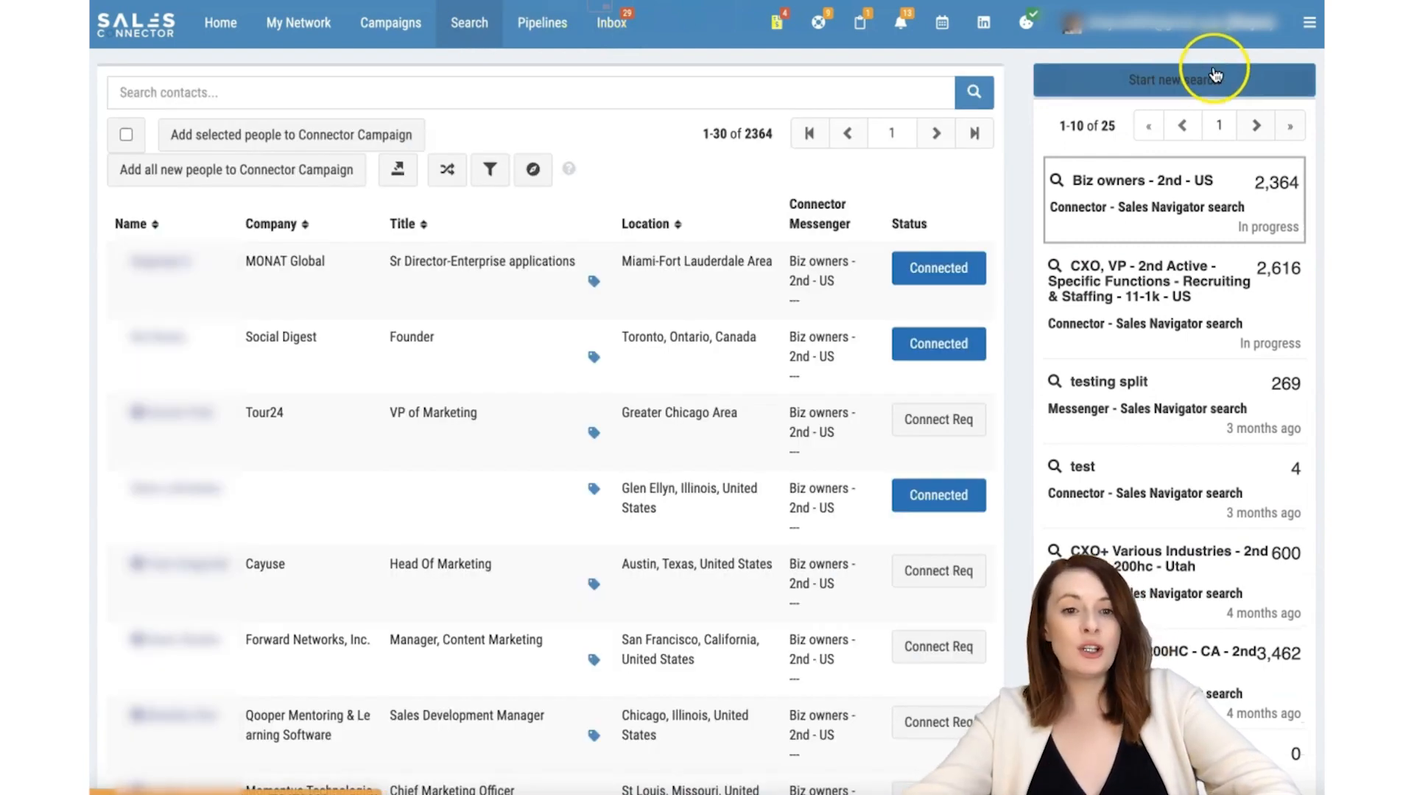
pyautogui.click(1213, 79)
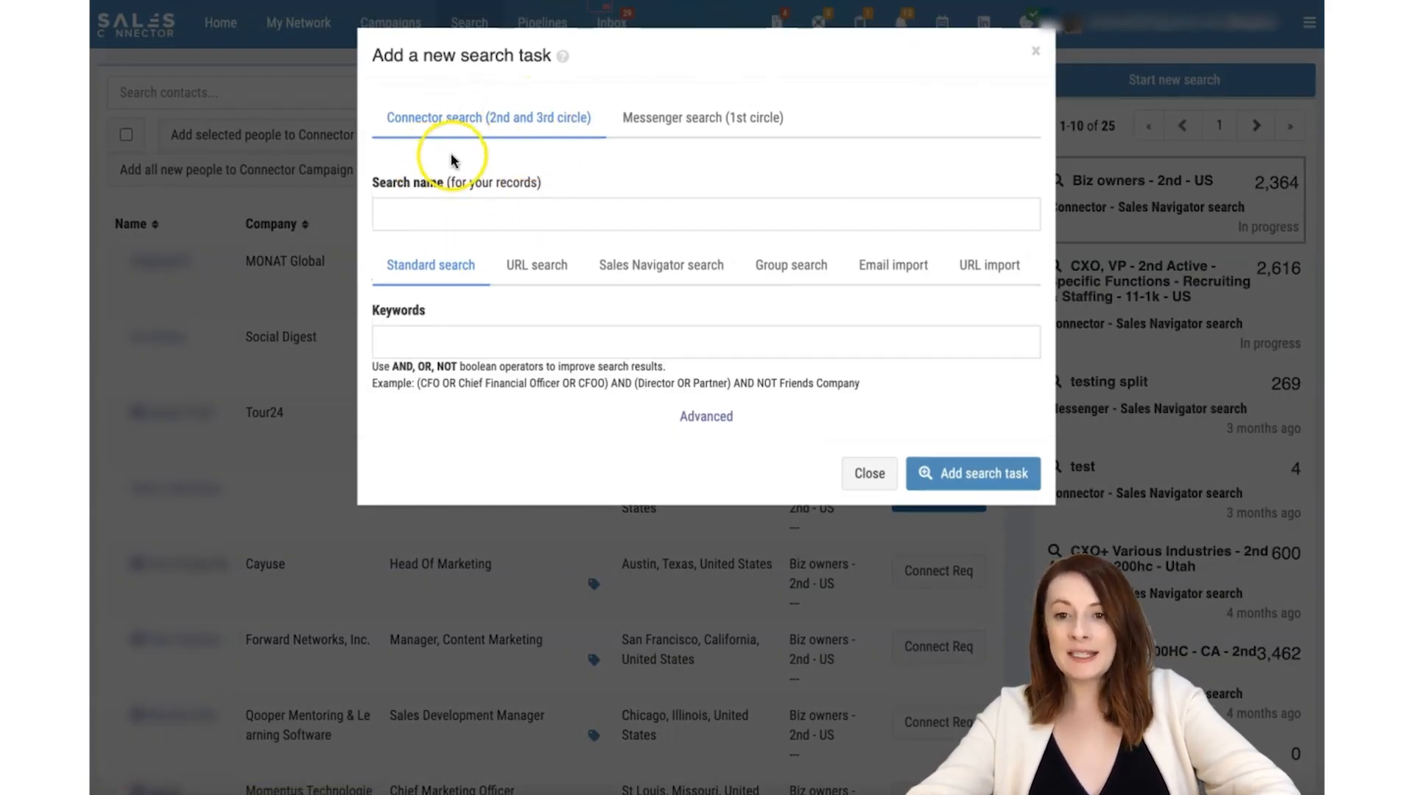
pyautogui.click(734, 129)
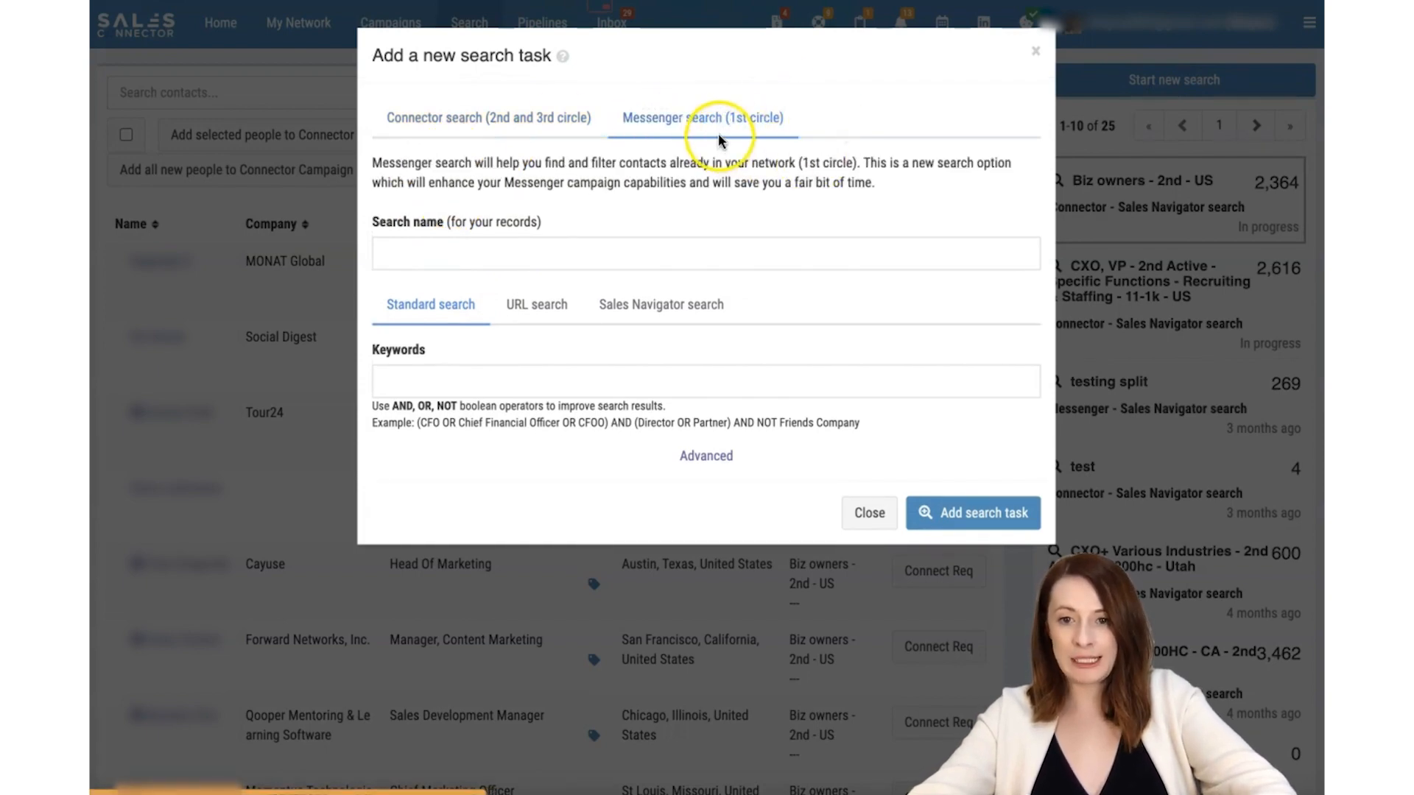
# Step: Compare the Sales Navigator, URL and Standard search types offered for the Messenger search
pyautogui.click(696, 308)
pyautogui.click(472, 379)
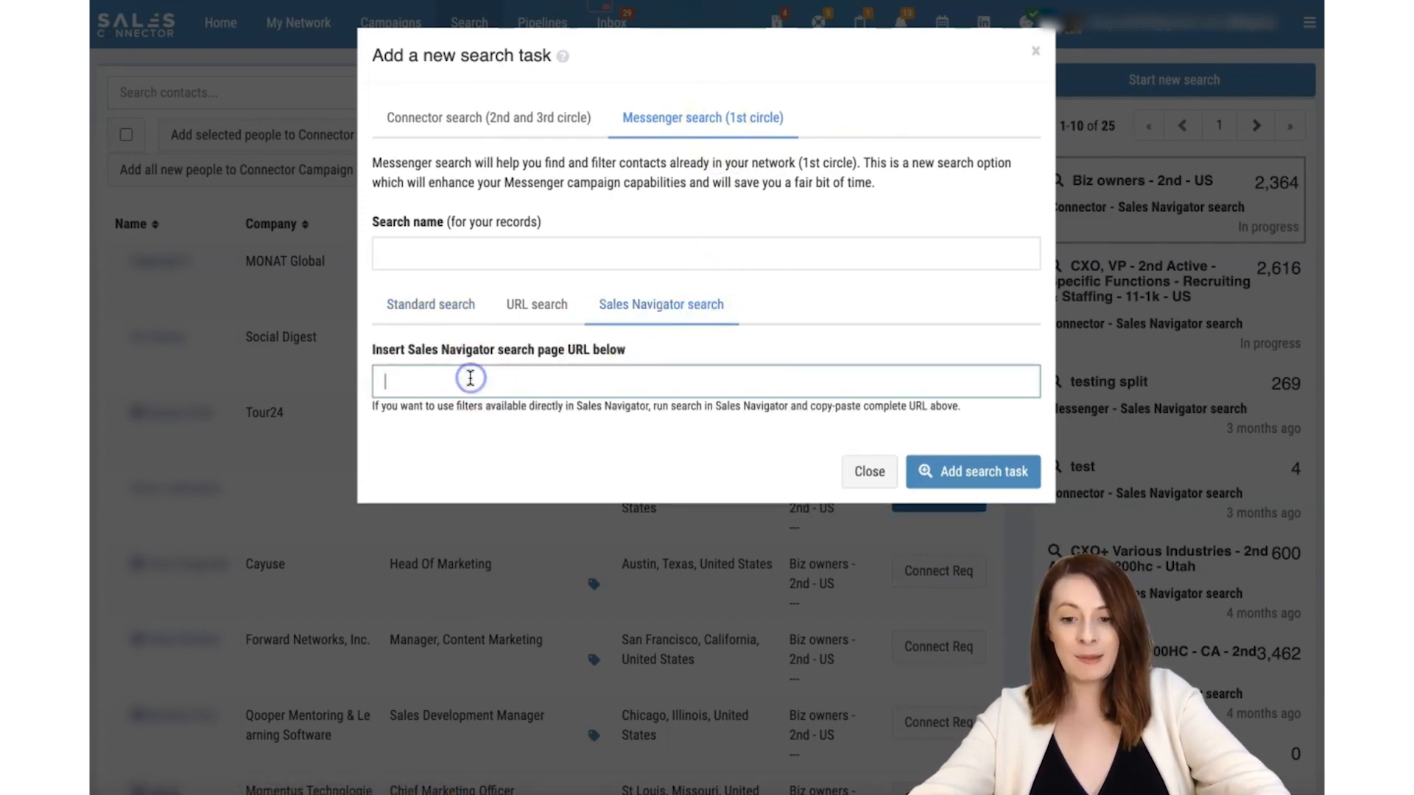
pyautogui.hotkey('ctrl', 'v')
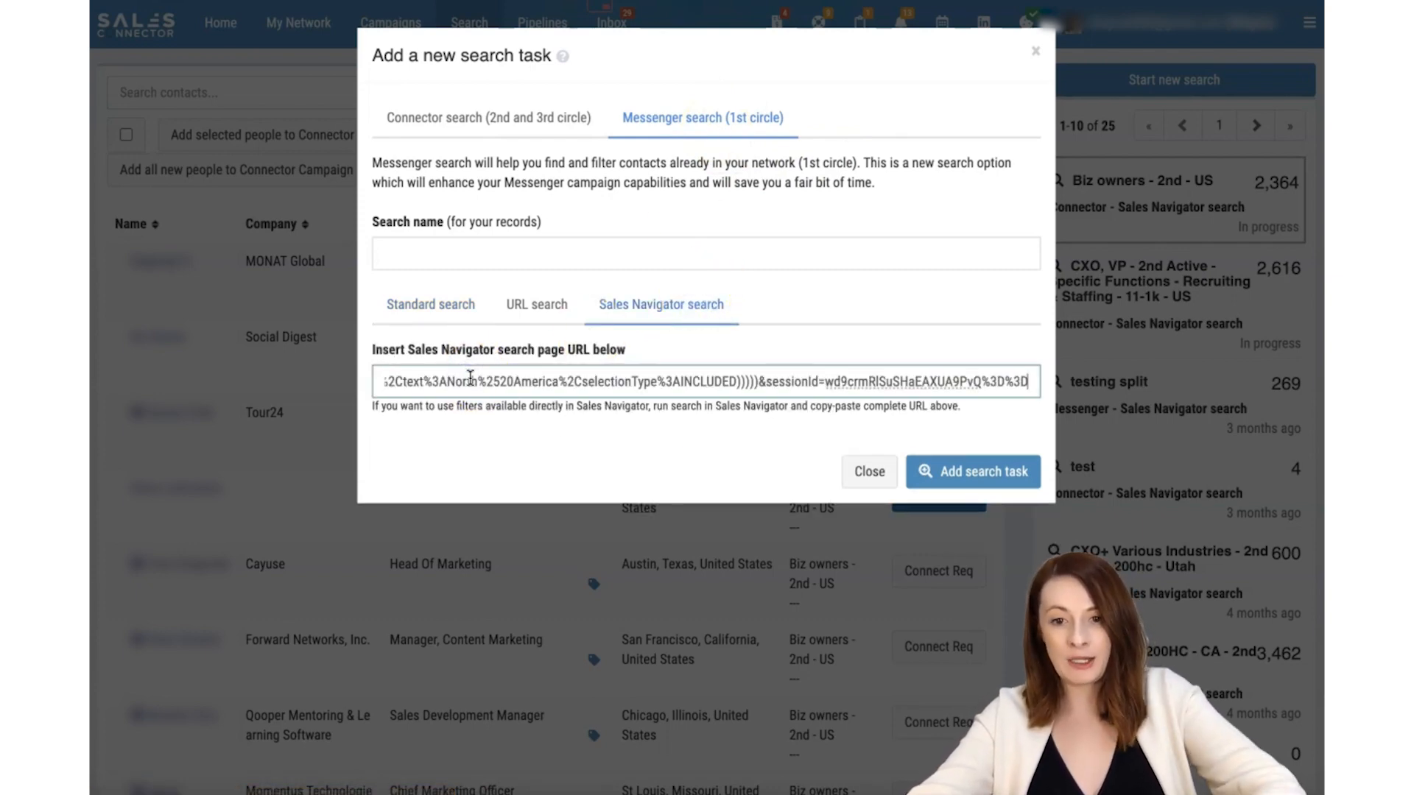
pyautogui.click(539, 309)
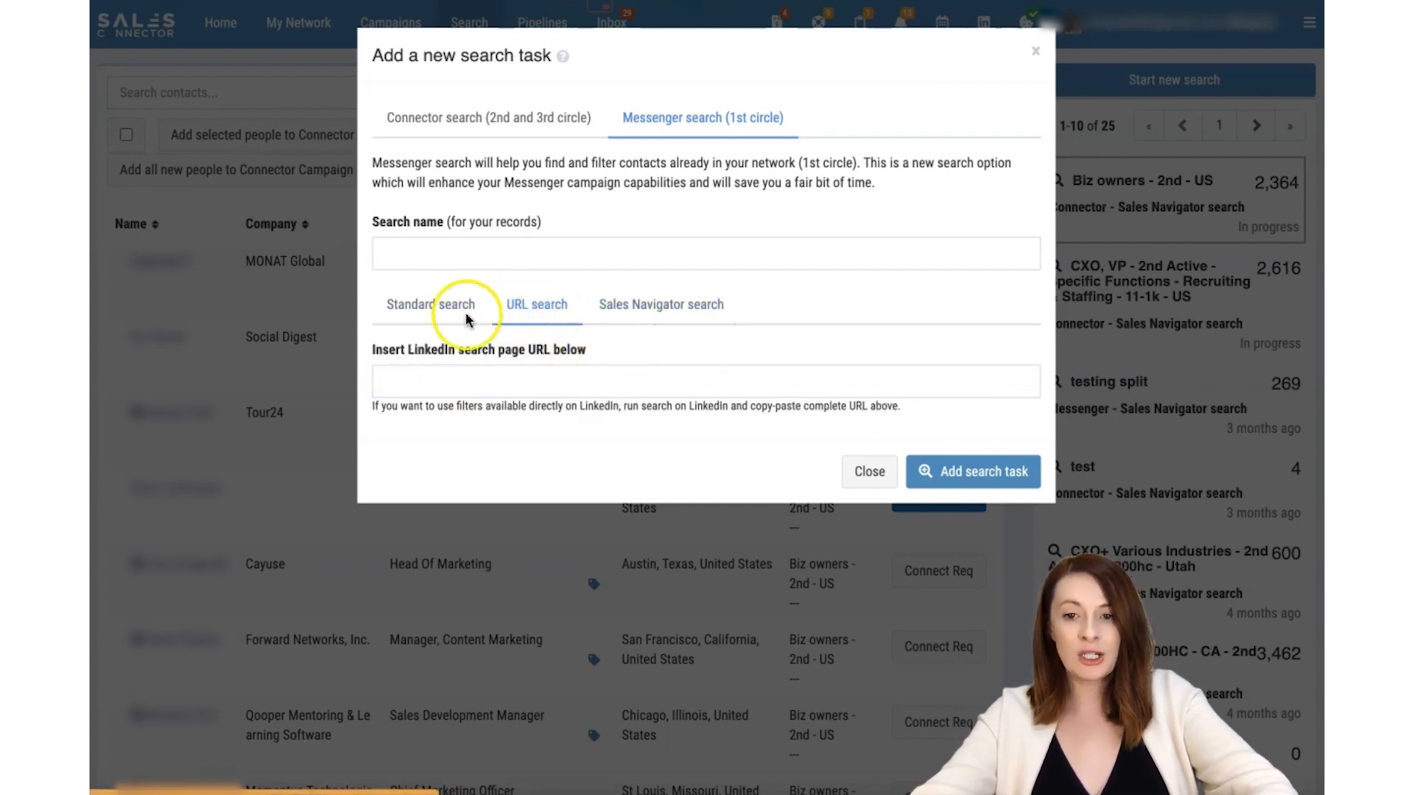
pyautogui.click(424, 313)
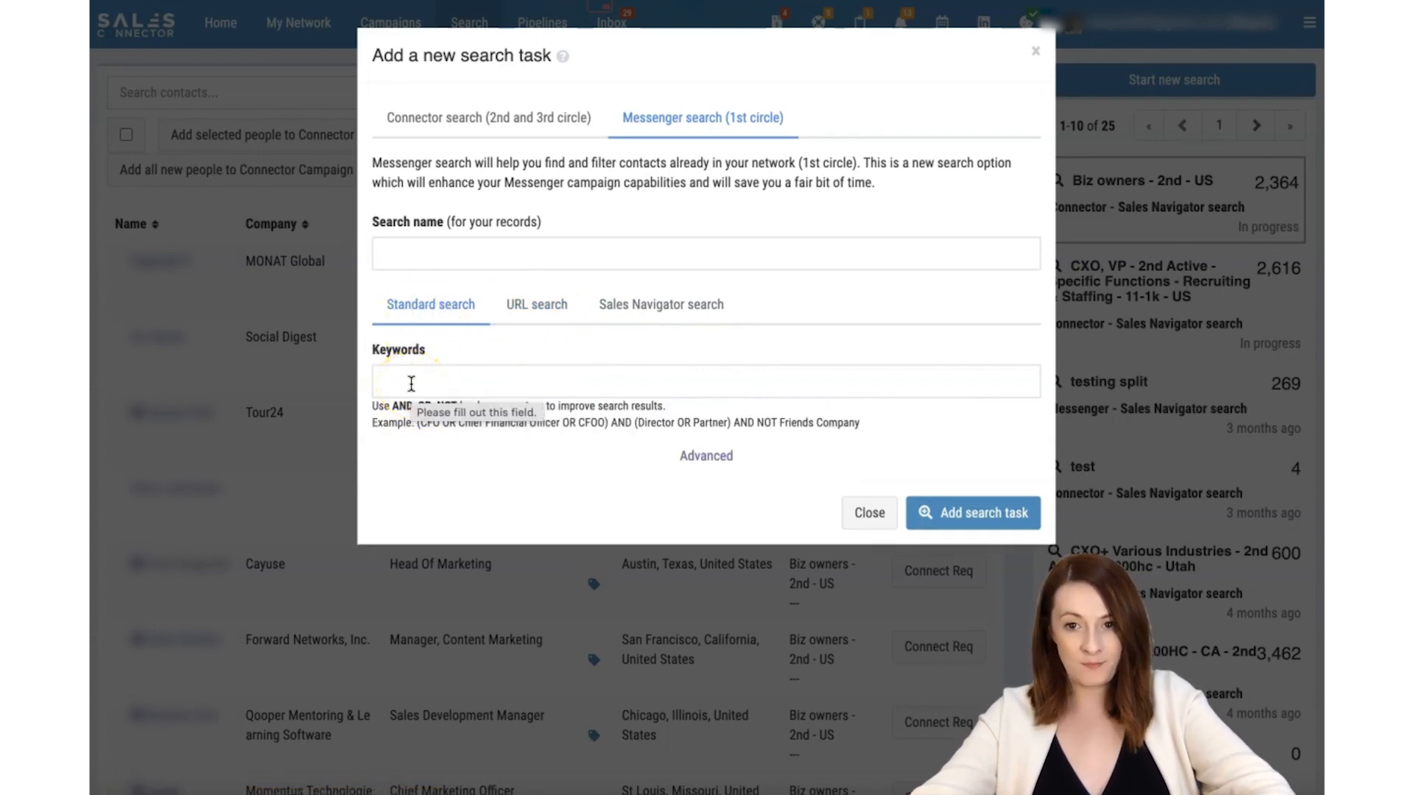
# Step: Set the Messenger search to a Sales Navigator search using the copied Sales Navigator search page URL
pyautogui.click(669, 307)
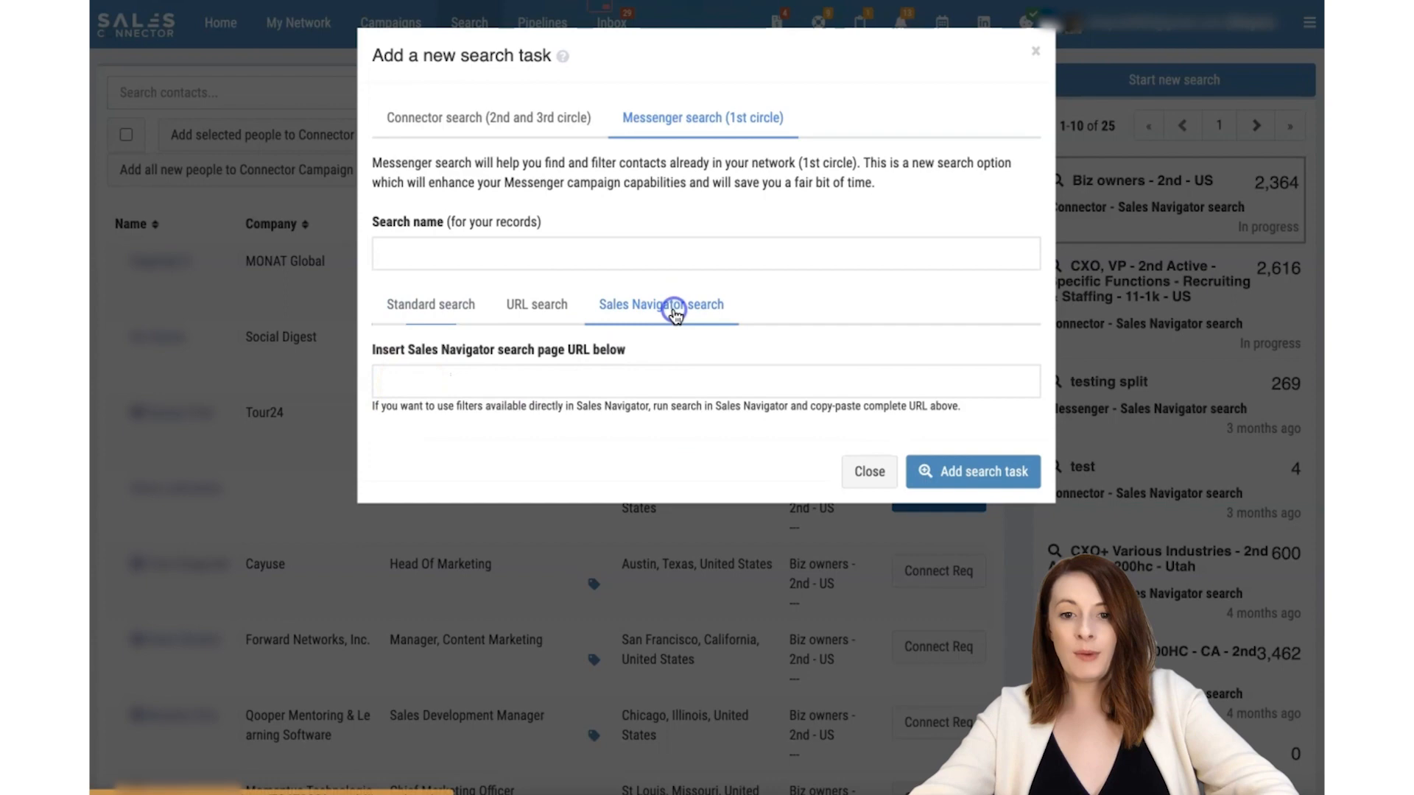
pyautogui.click(505, 386)
pyautogui.hotkey('ctrl', 'v')
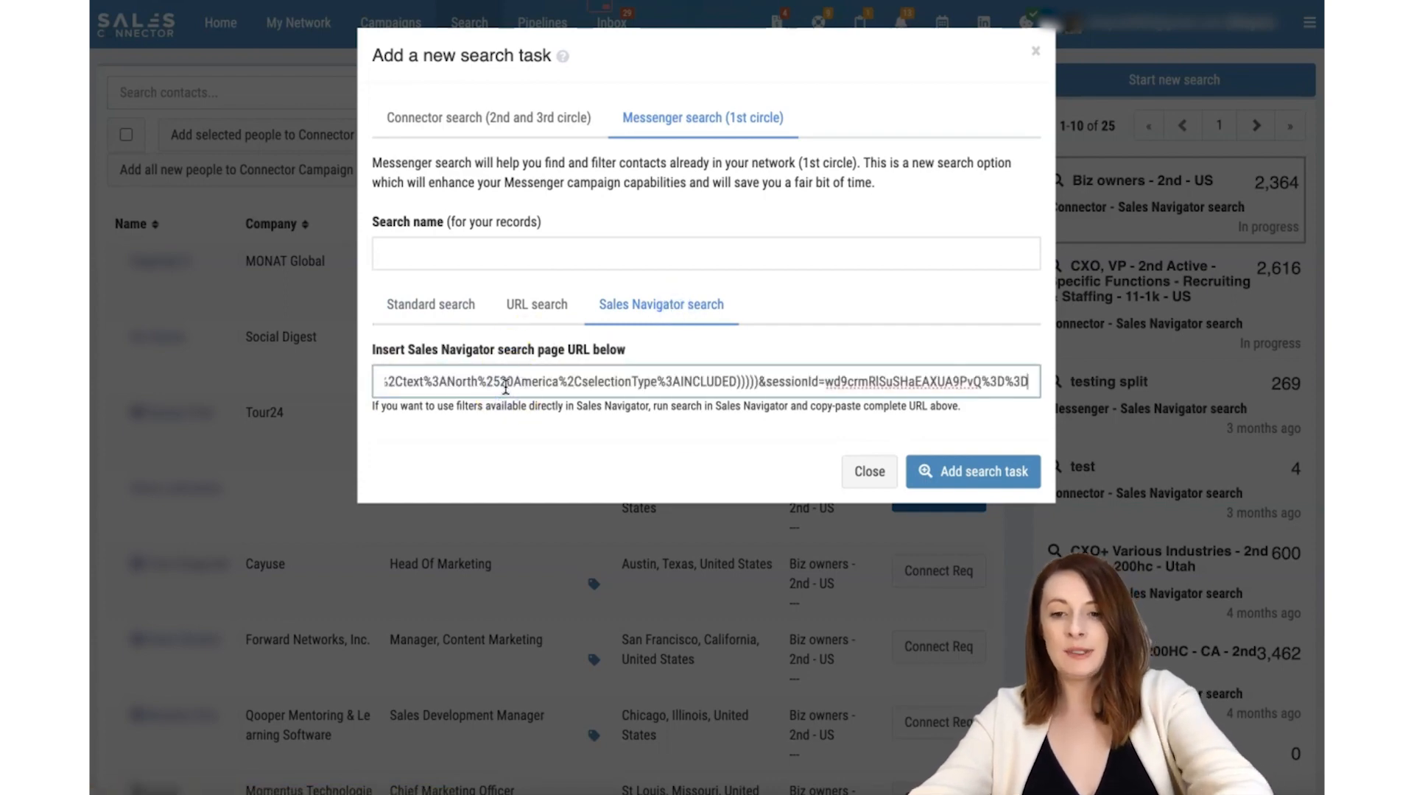
# Step: Name the search Test and add it as a search task
pyautogui.click(423, 246)
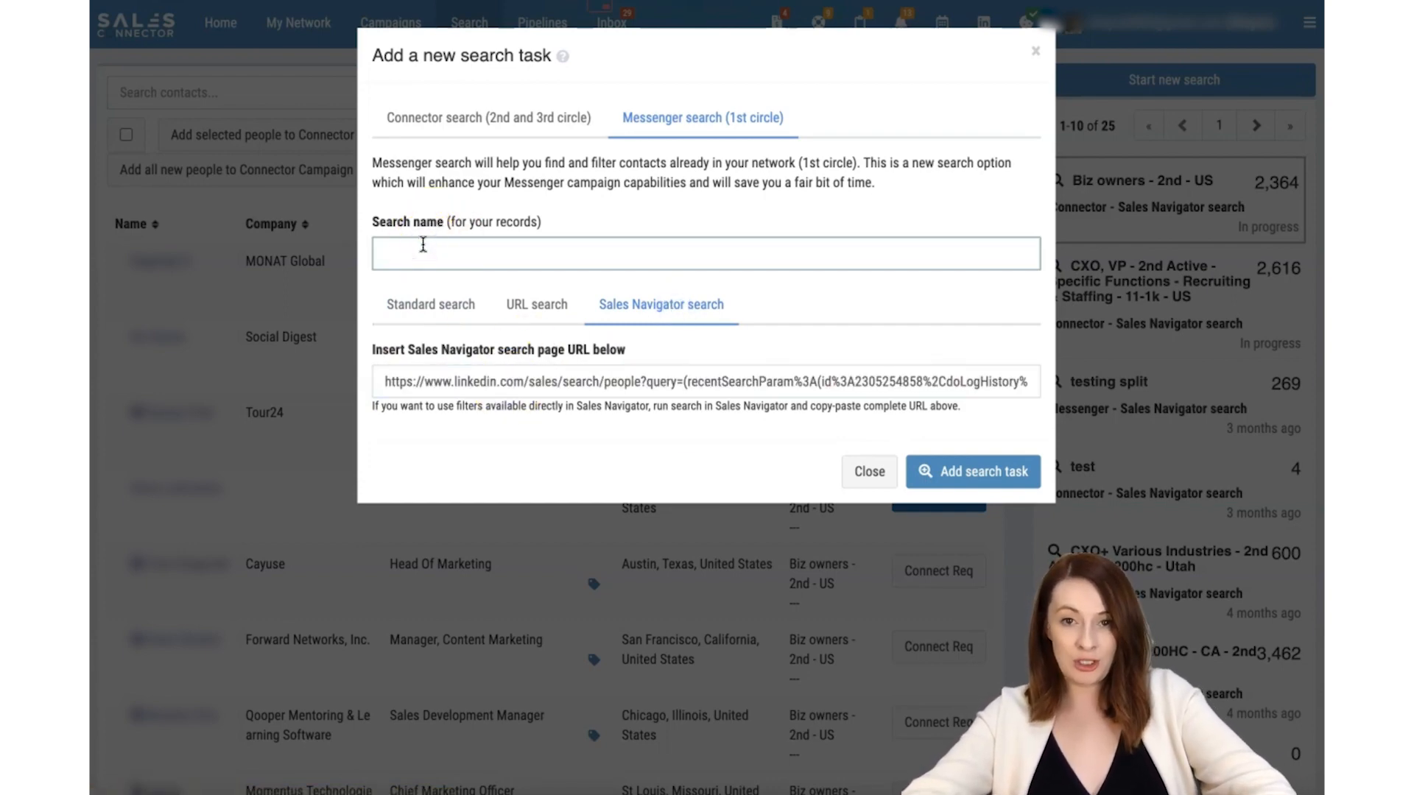
pyautogui.write('T')
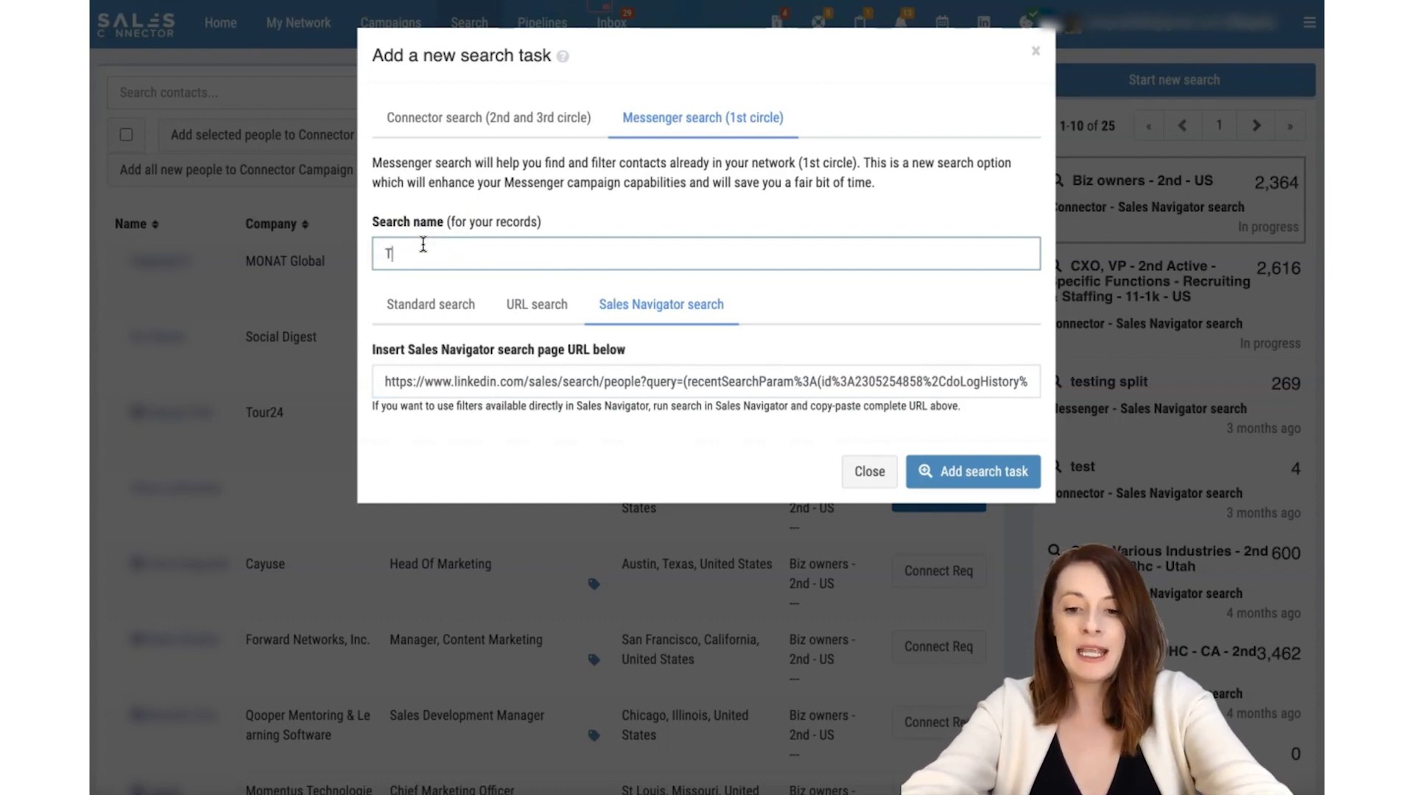
pyautogui.write('est')
pyautogui.click(1018, 477)
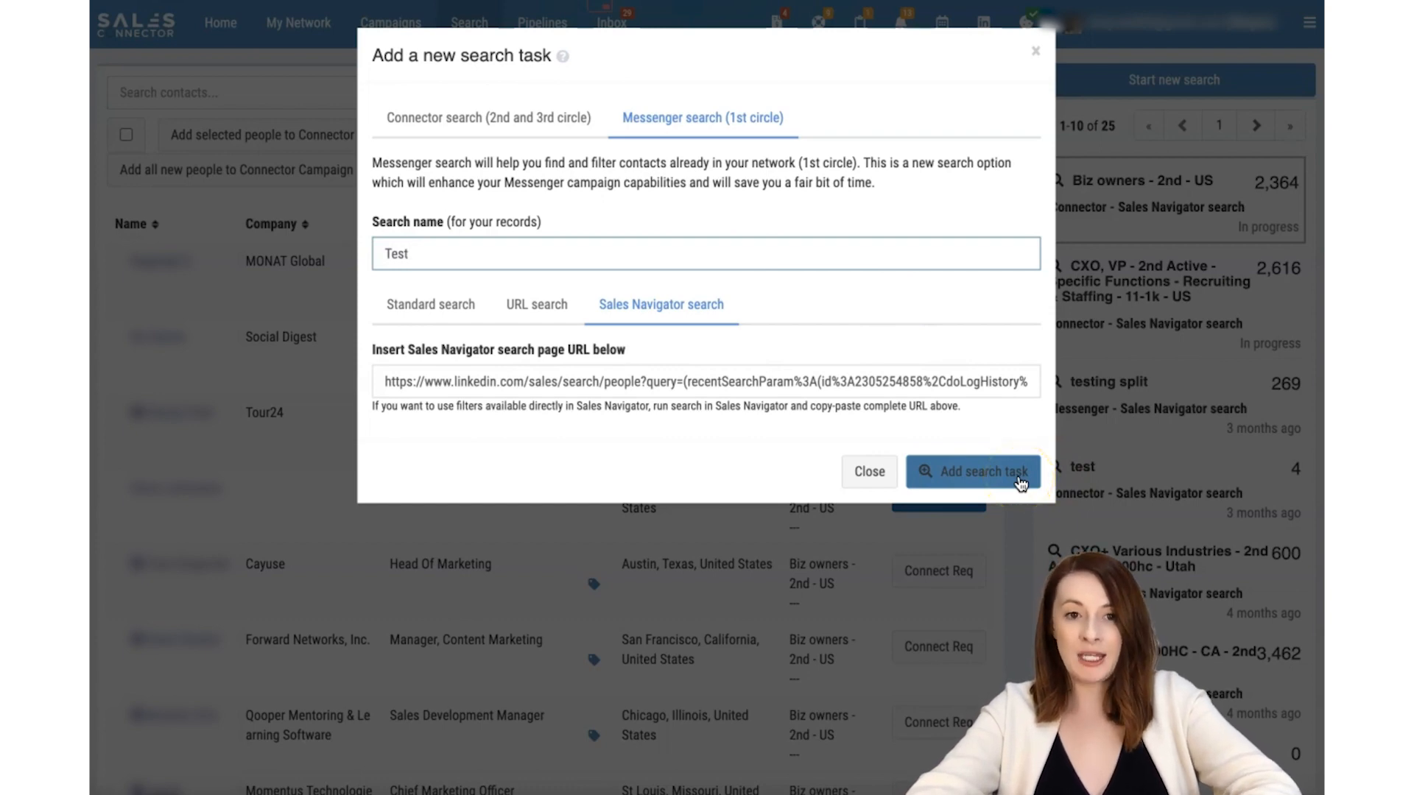
pyautogui.click(1020, 482)
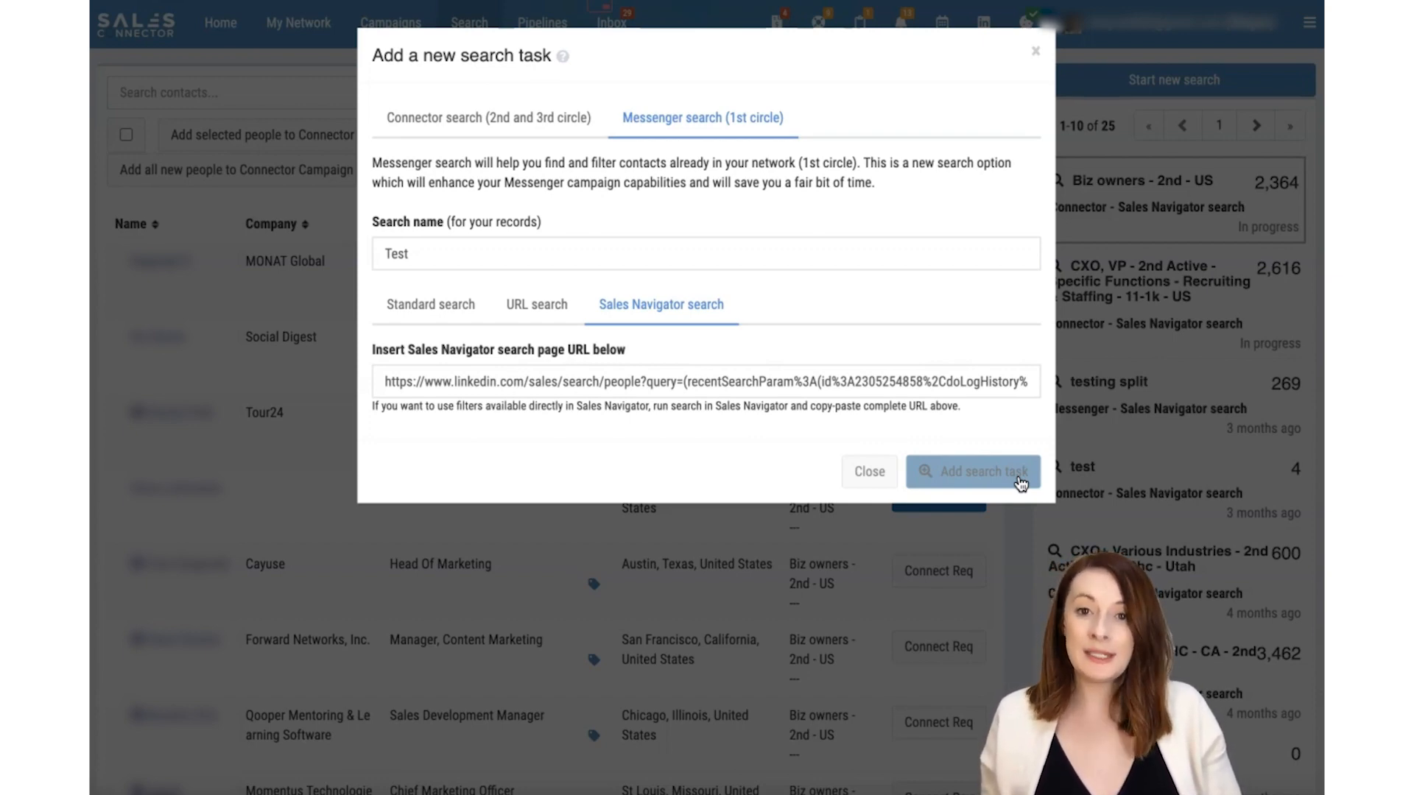
pyautogui.click(1021, 484)
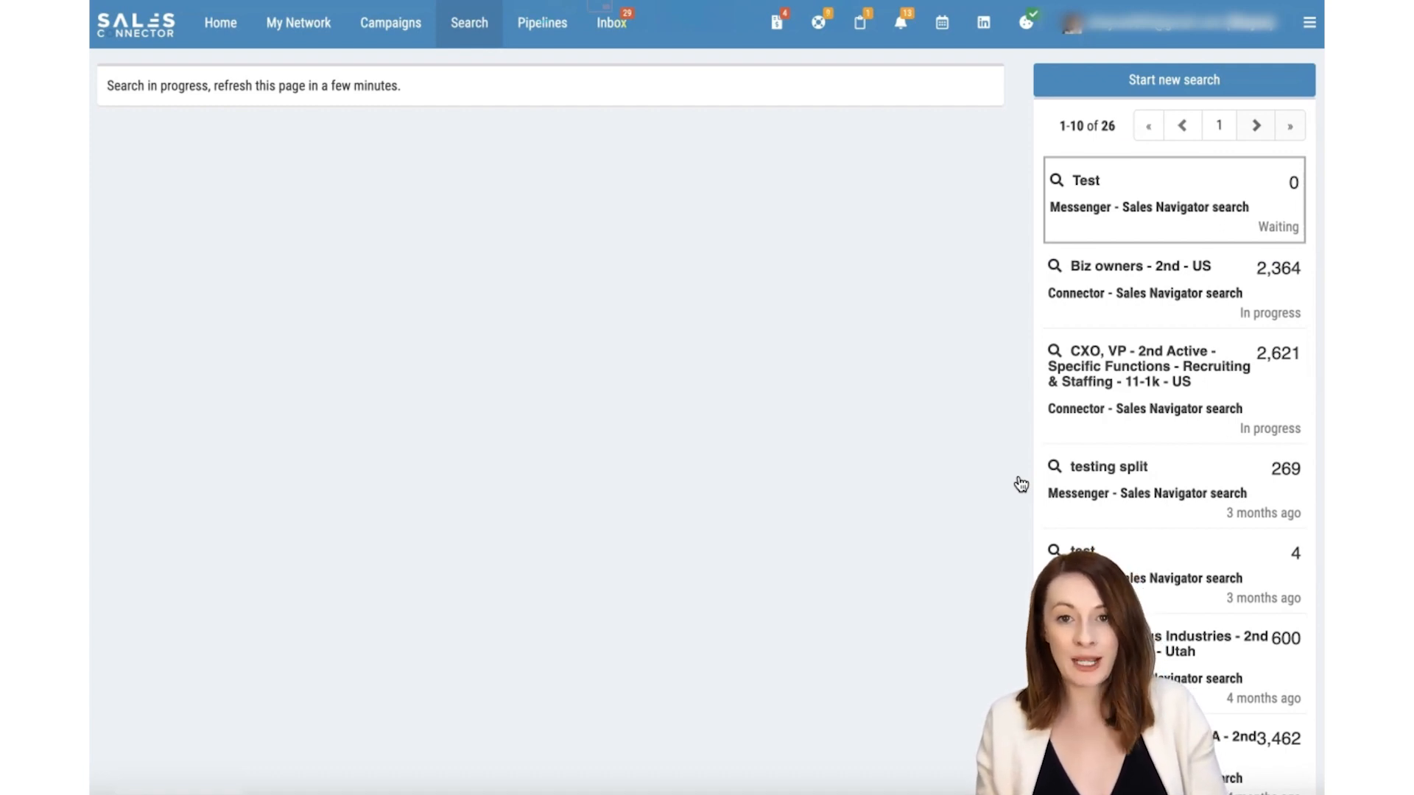
# Step: Deactivate the newly created Test campaign among the Messenger campaigns
pyautogui.click(395, 39)
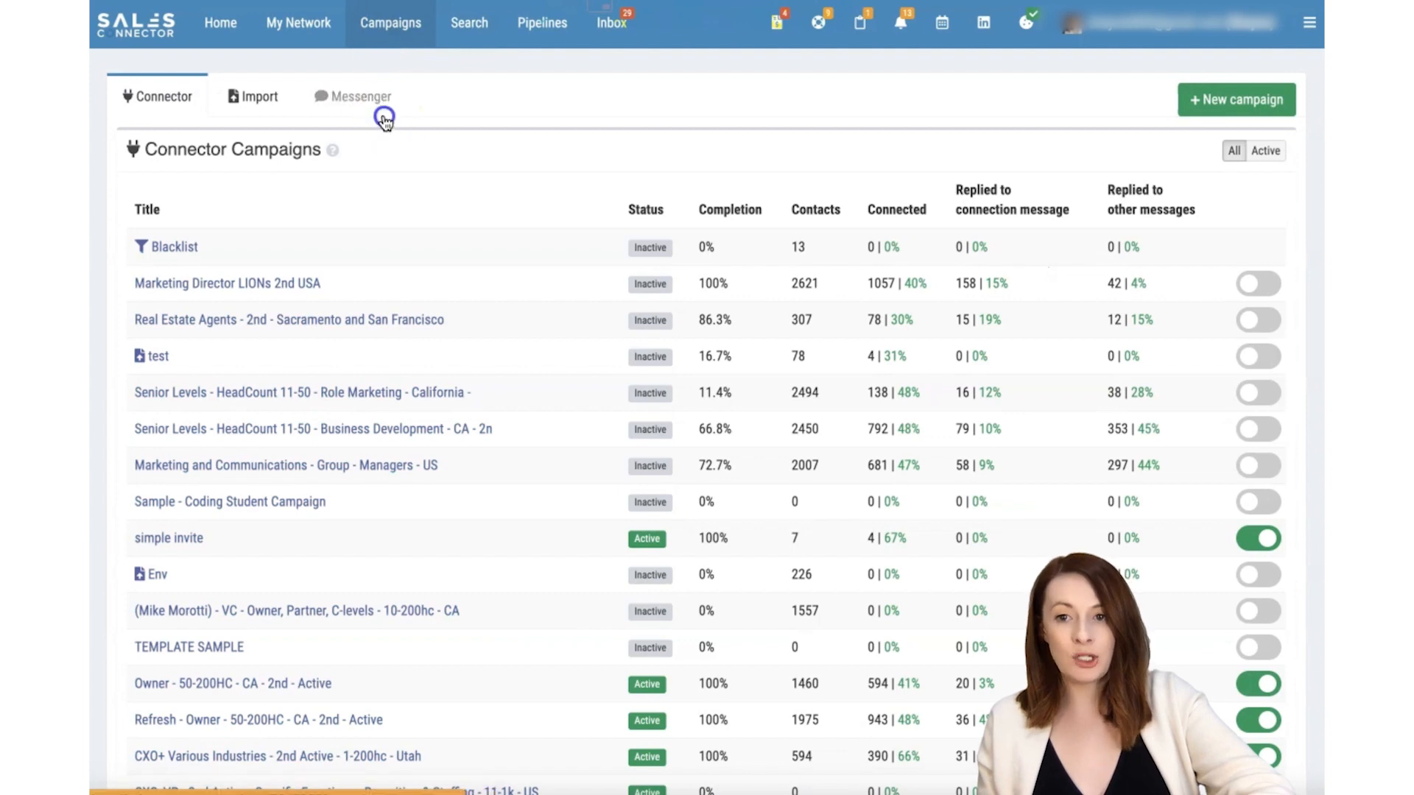
pyautogui.click(380, 107)
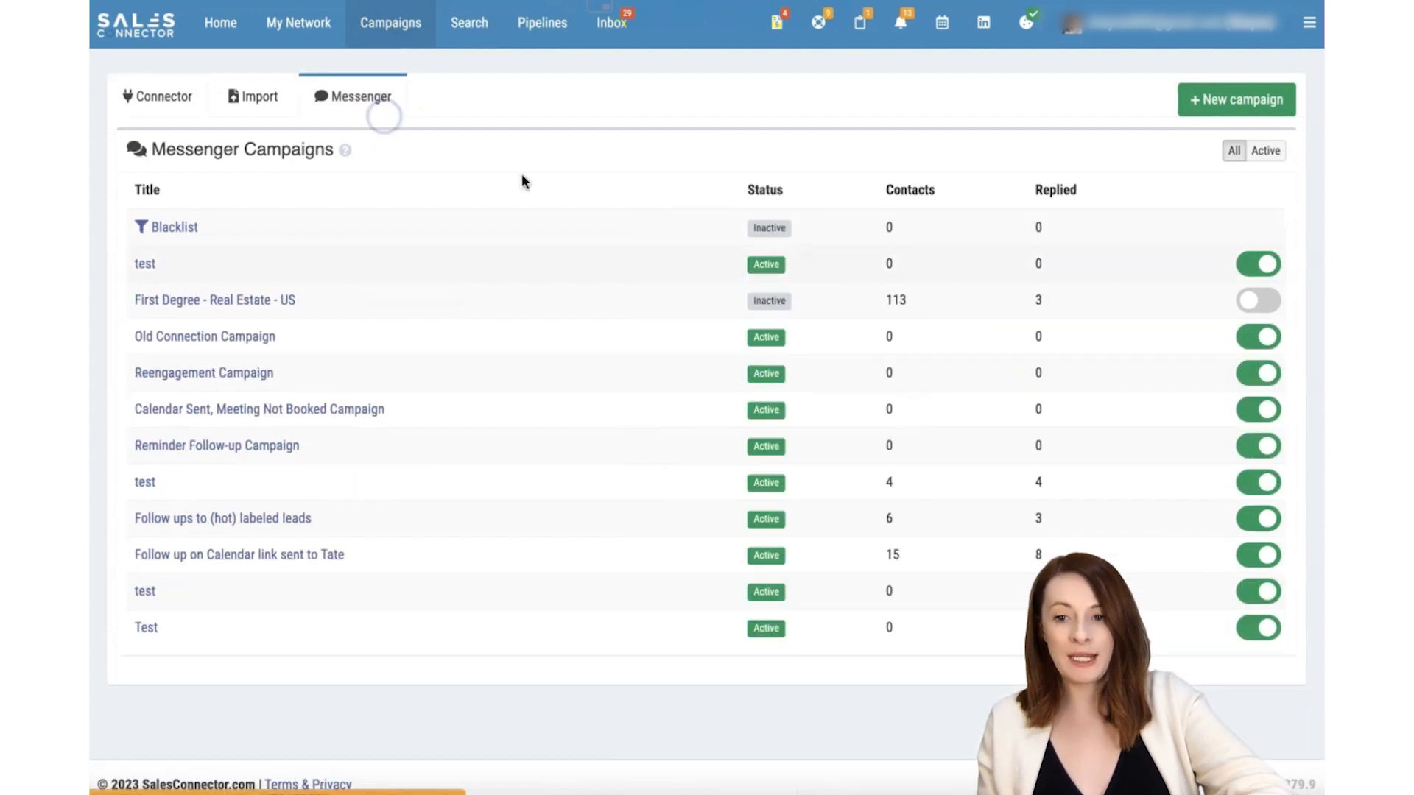
pyautogui.click(1262, 627)
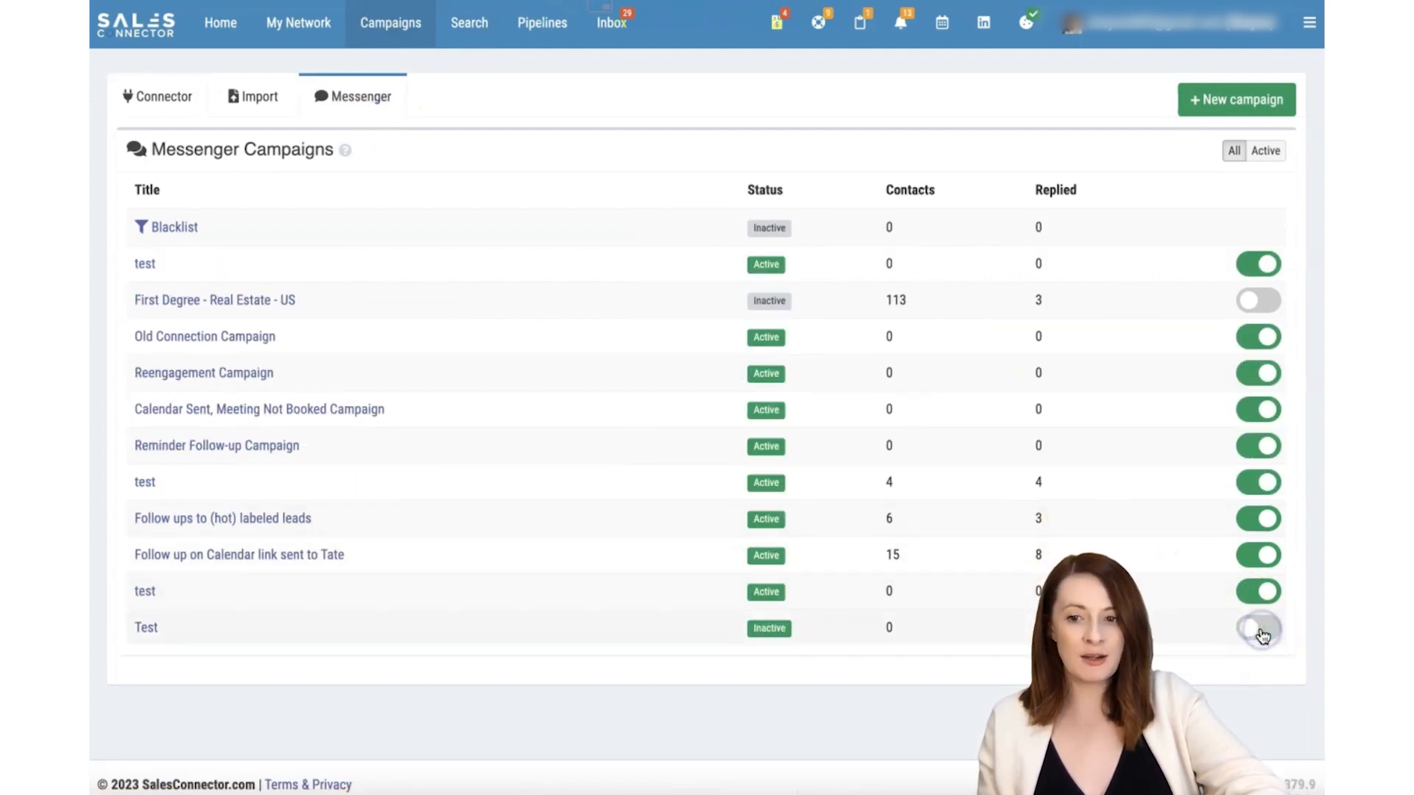
# Step: Open the Test search and try to add all of its found people to the Test Messenger campaign
pyautogui.click(460, 36)
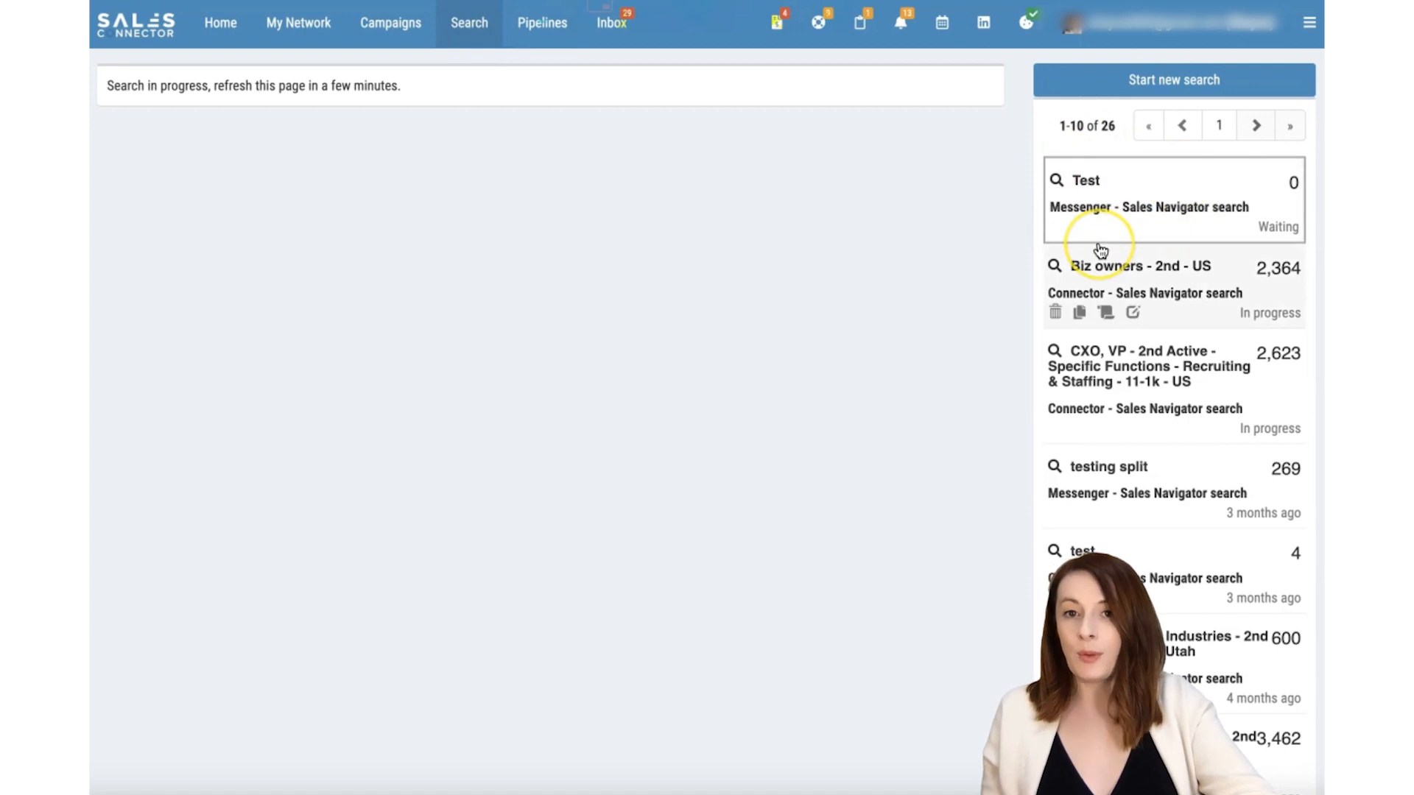
pyautogui.moveTo(1111, 246)
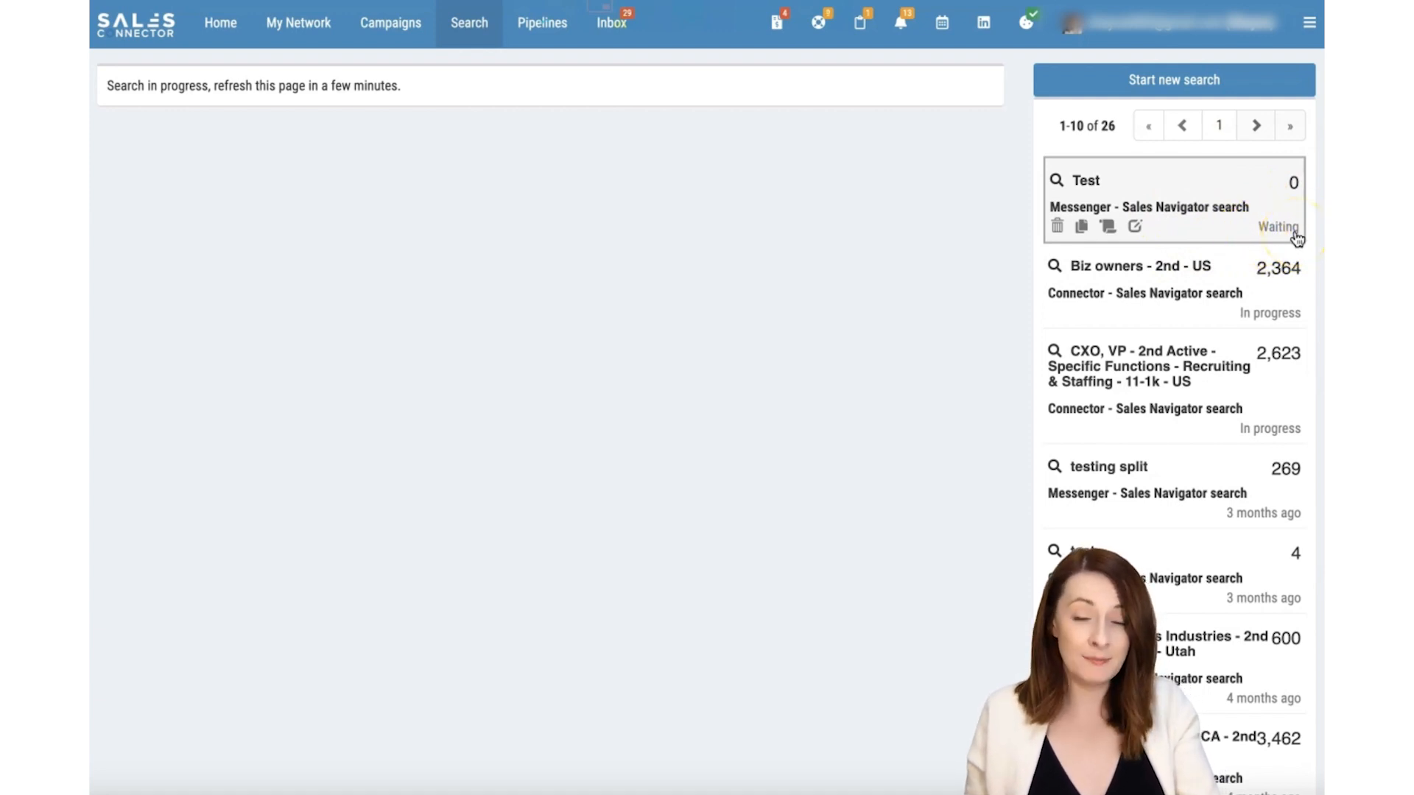
pyautogui.click(1270, 227)
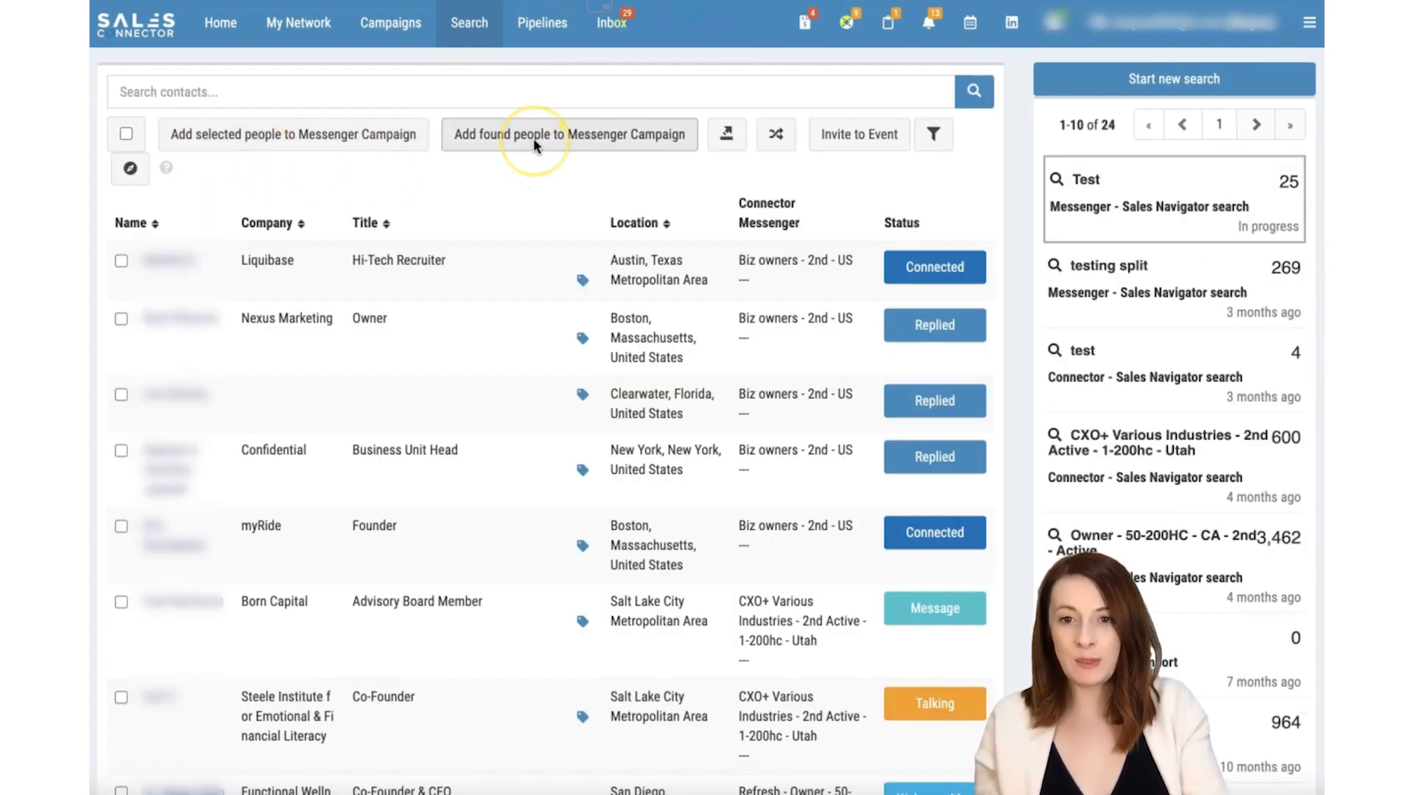
pyautogui.click(535, 140)
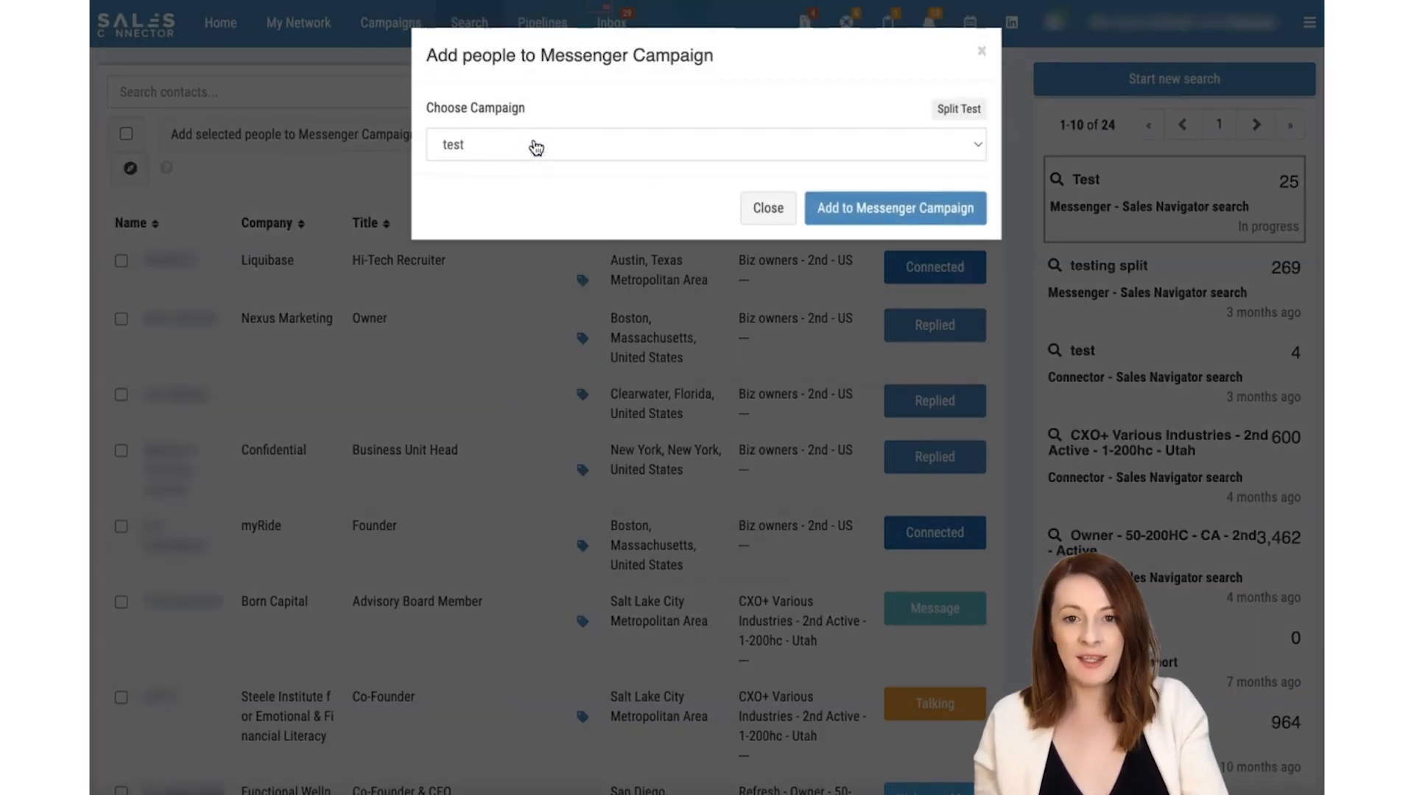
pyautogui.click(535, 145)
pyautogui.click(534, 379)
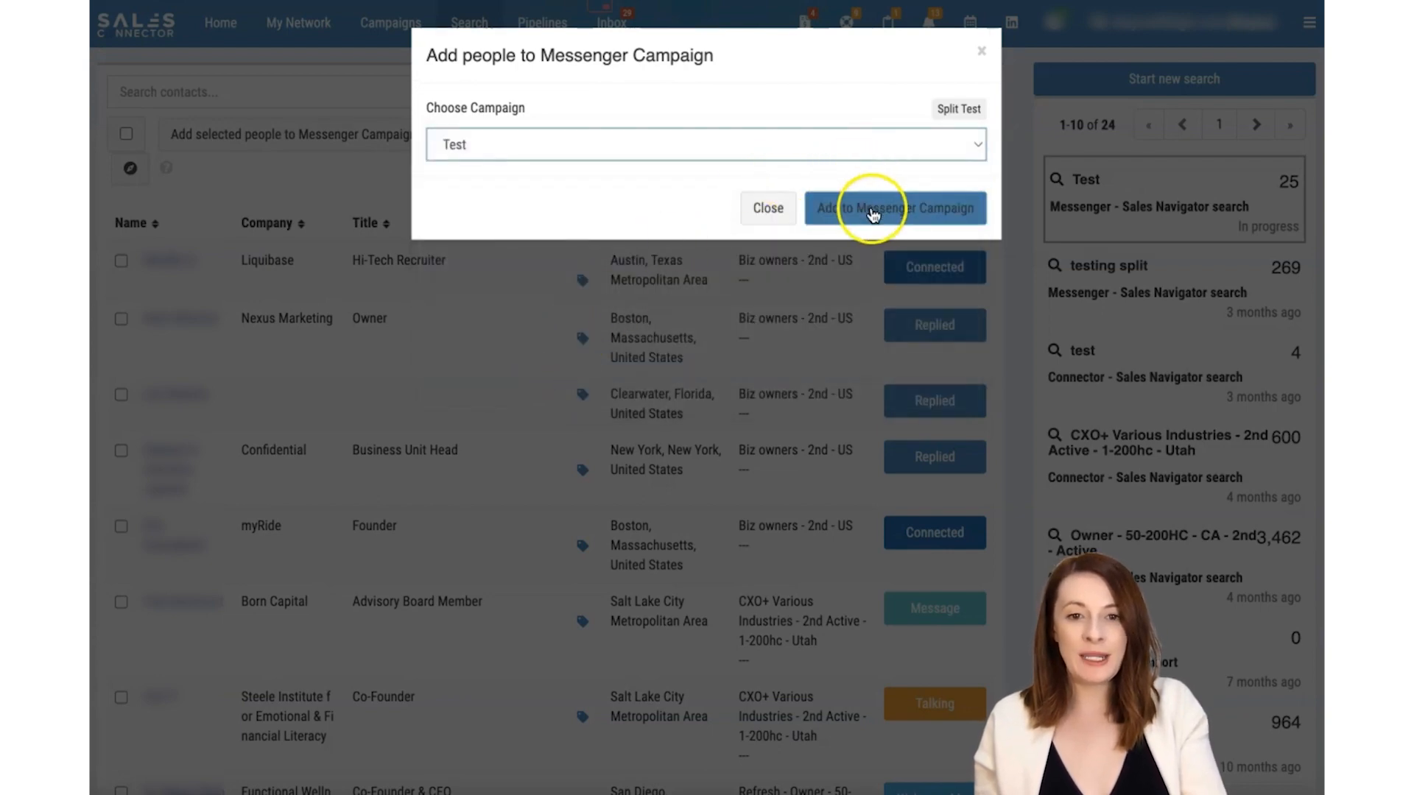
pyautogui.click(872, 213)
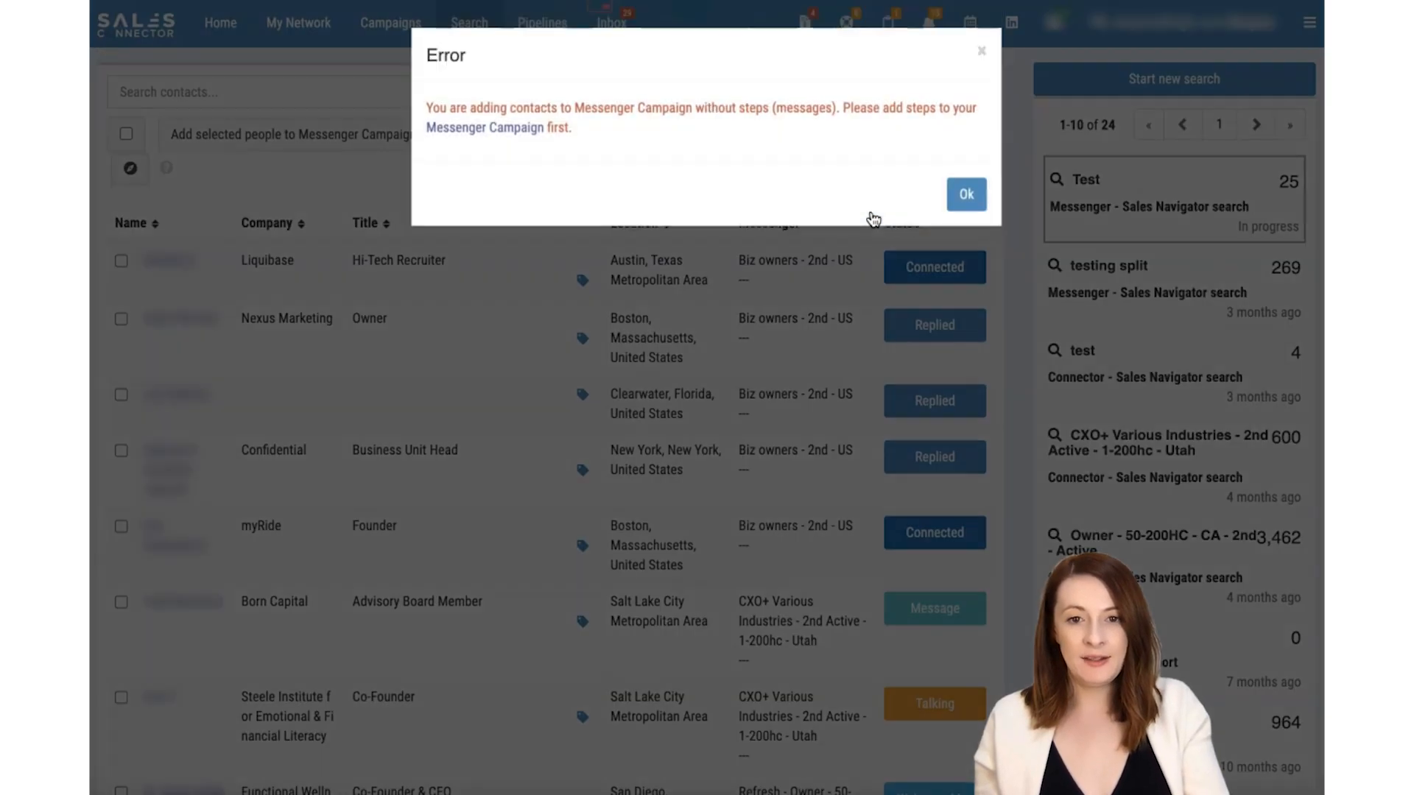
pyautogui.click(826, 307)
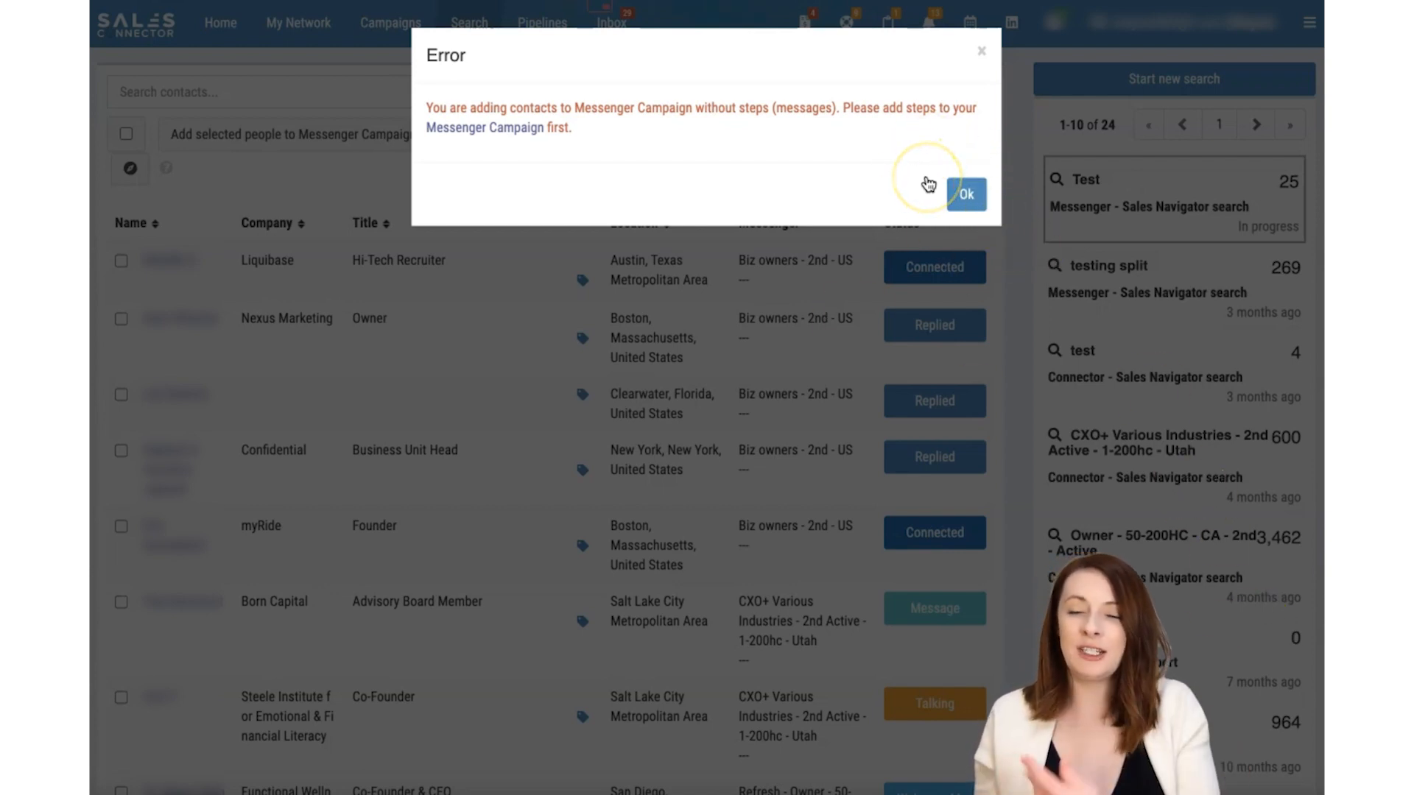
pyautogui.click(972, 57)
# Step: In the inactive Test Messenger campaign's steps, enter "Hi" as the text of Message 1 and save
pyautogui.click(395, 33)
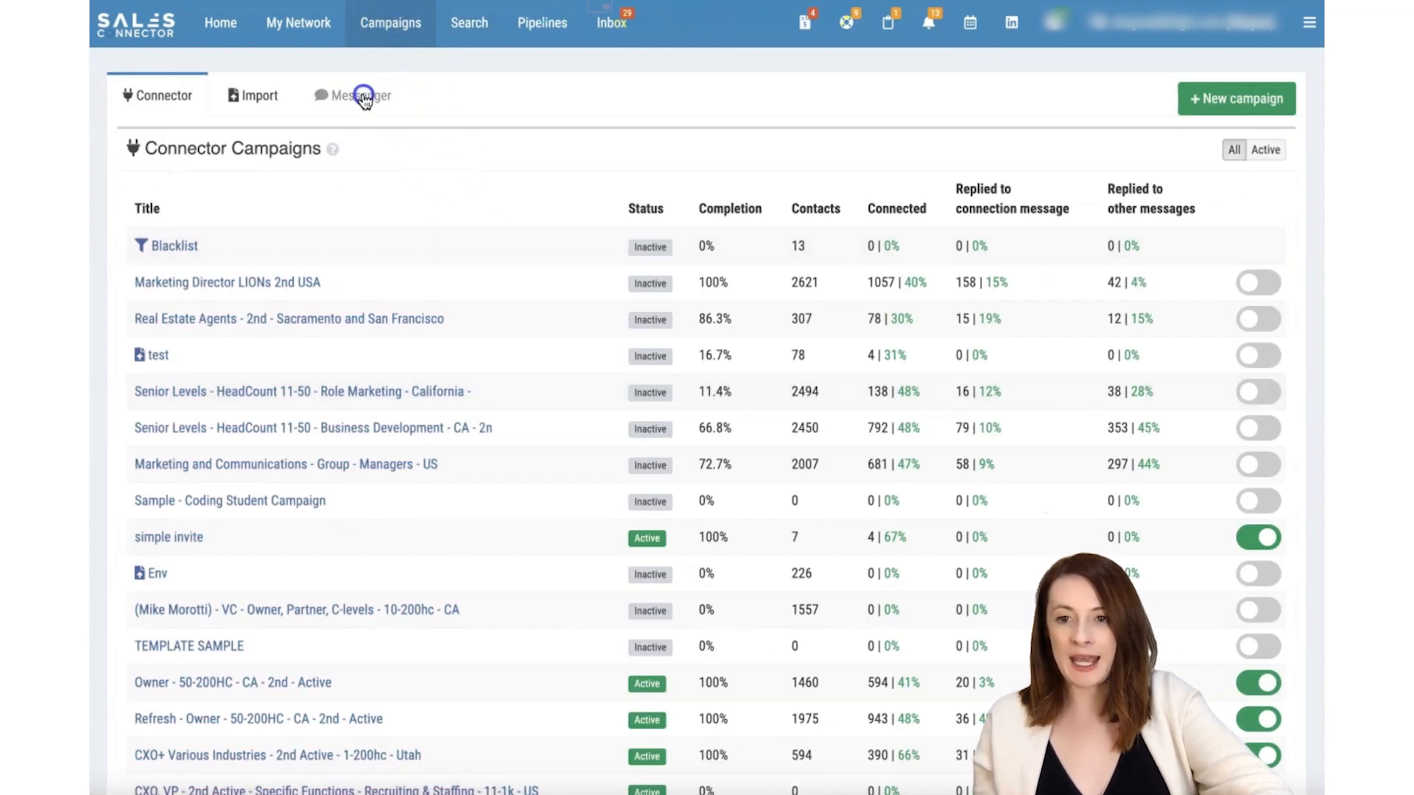
pyautogui.click(364, 97)
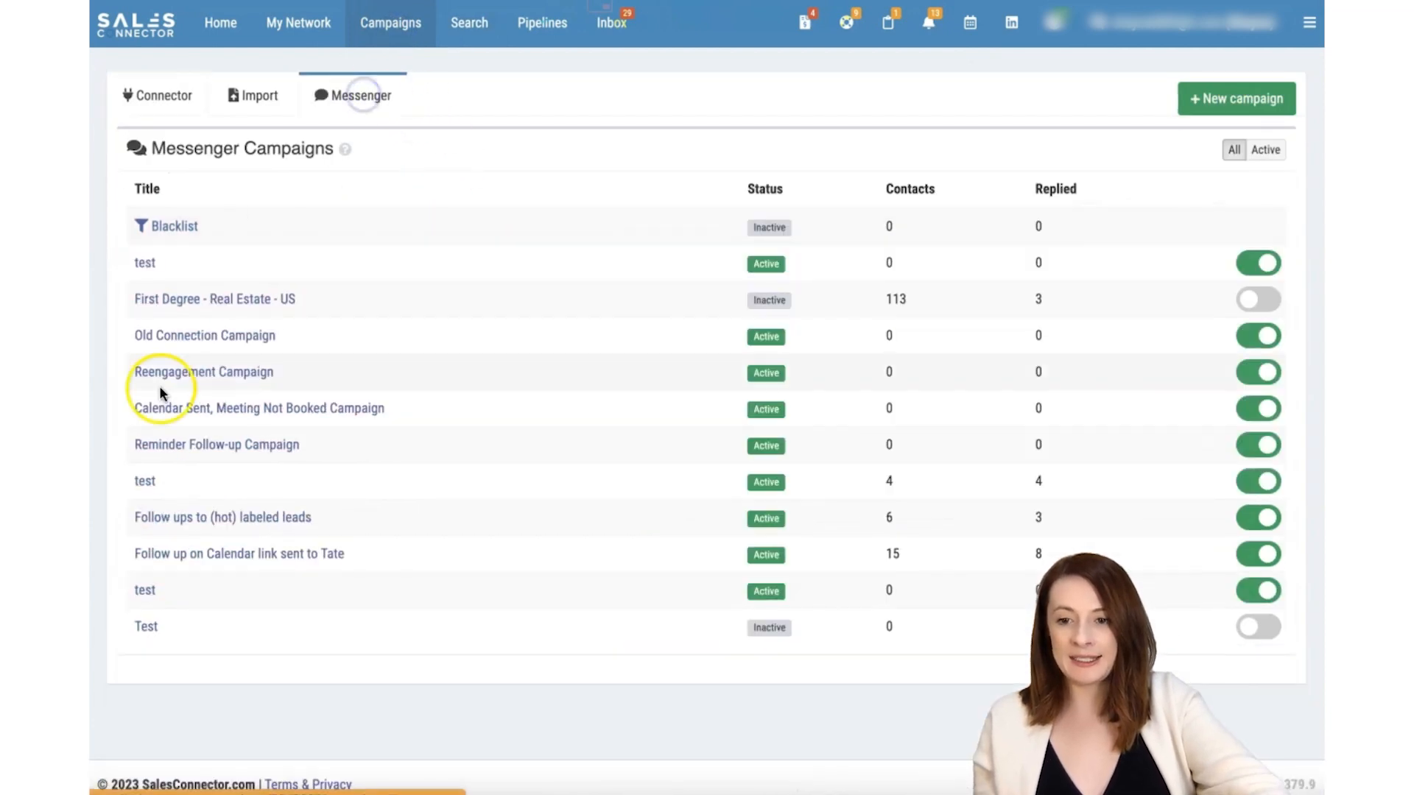
pyautogui.click(145, 628)
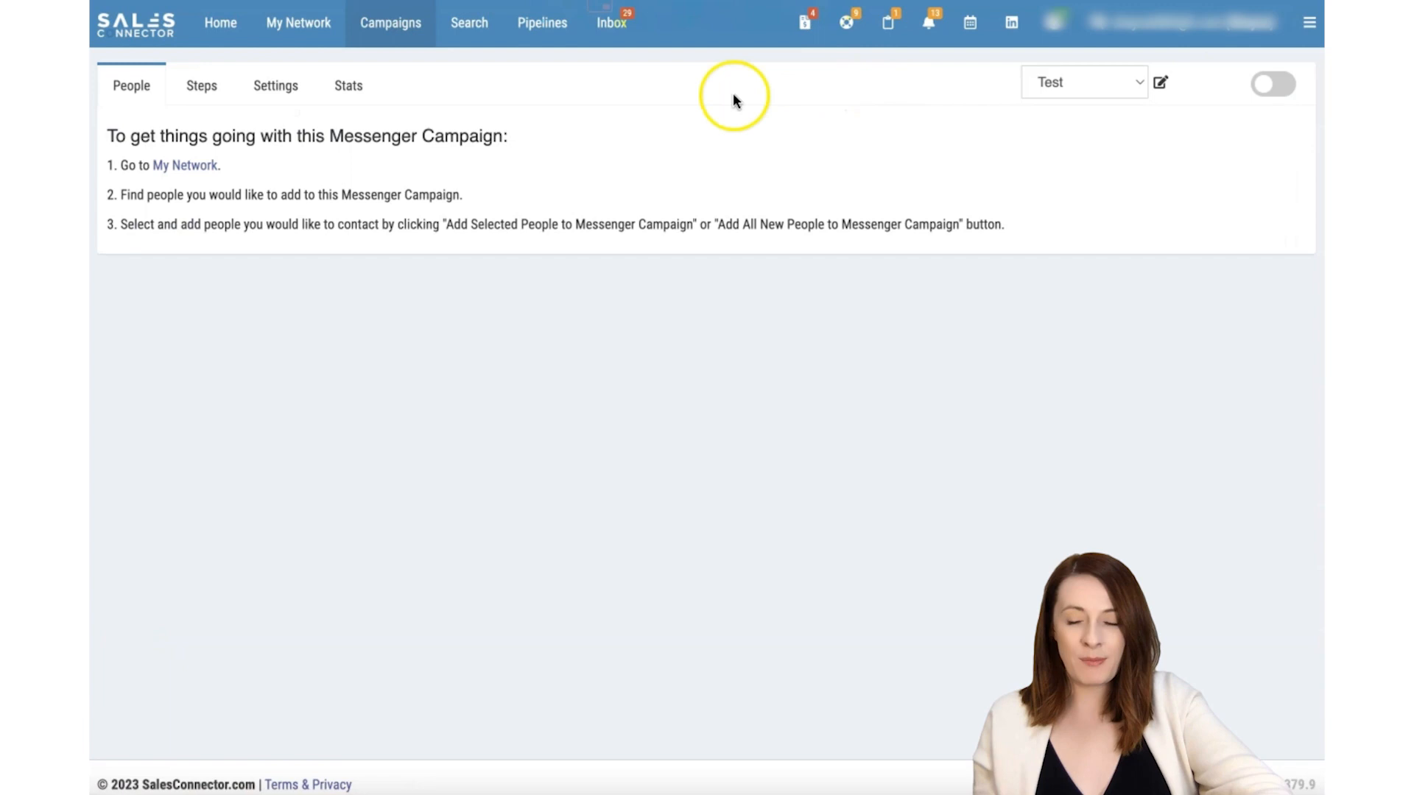
pyautogui.click(196, 85)
pyautogui.click(208, 212)
pyautogui.write('Hi')
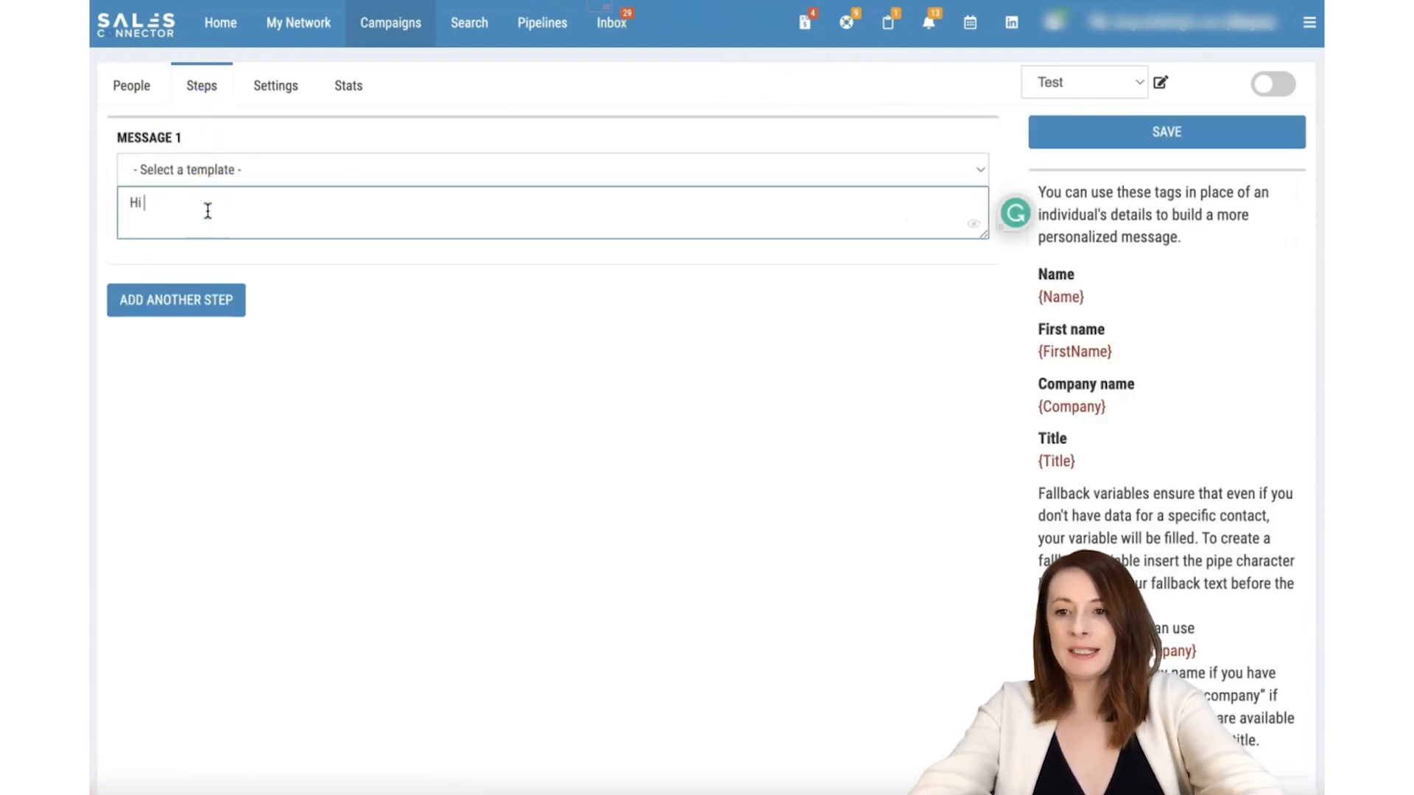
pyautogui.click(1118, 136)
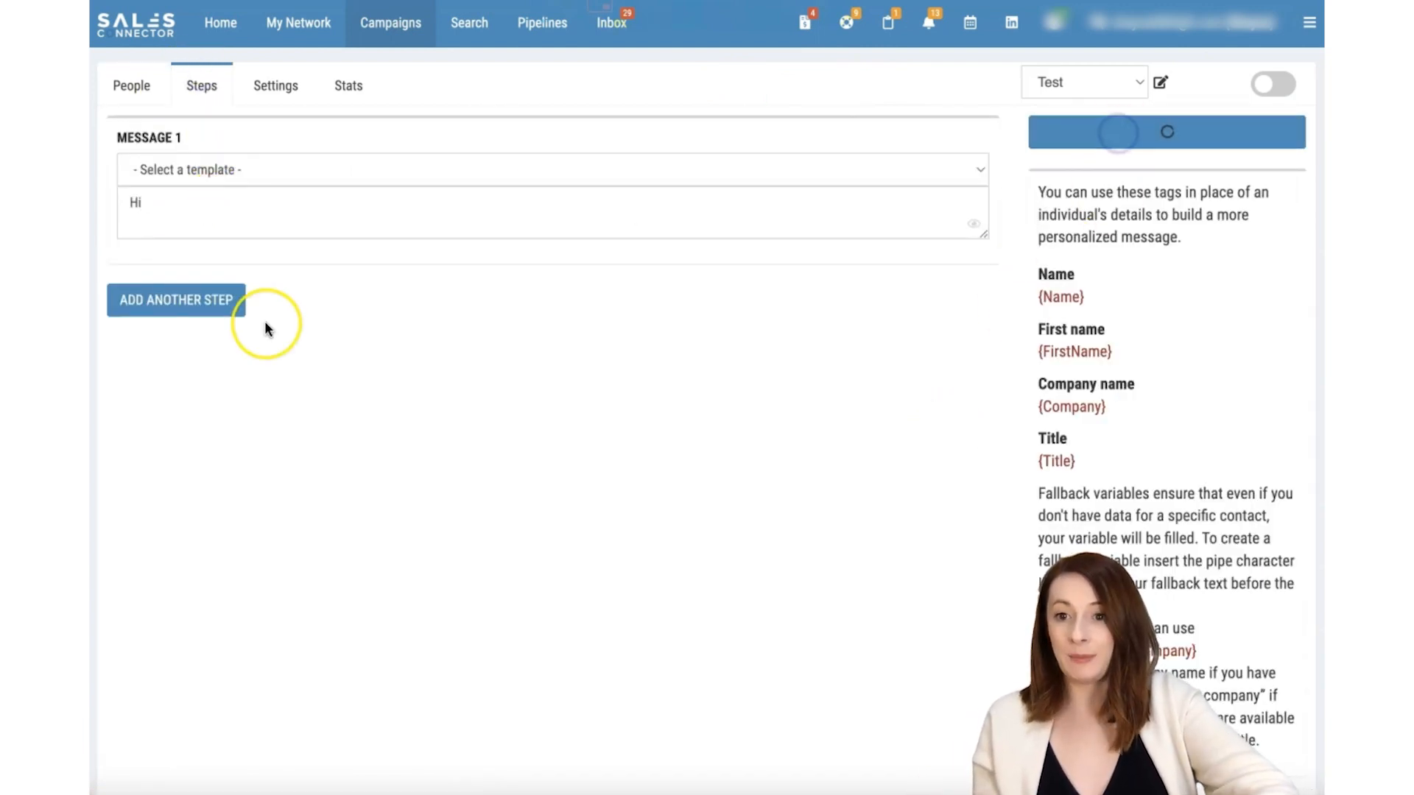
# Step: Add all found people from the Test search to the Test Messenger campaign, moving contacts that have scheduled messages in other campaigns
pyautogui.click(466, 23)
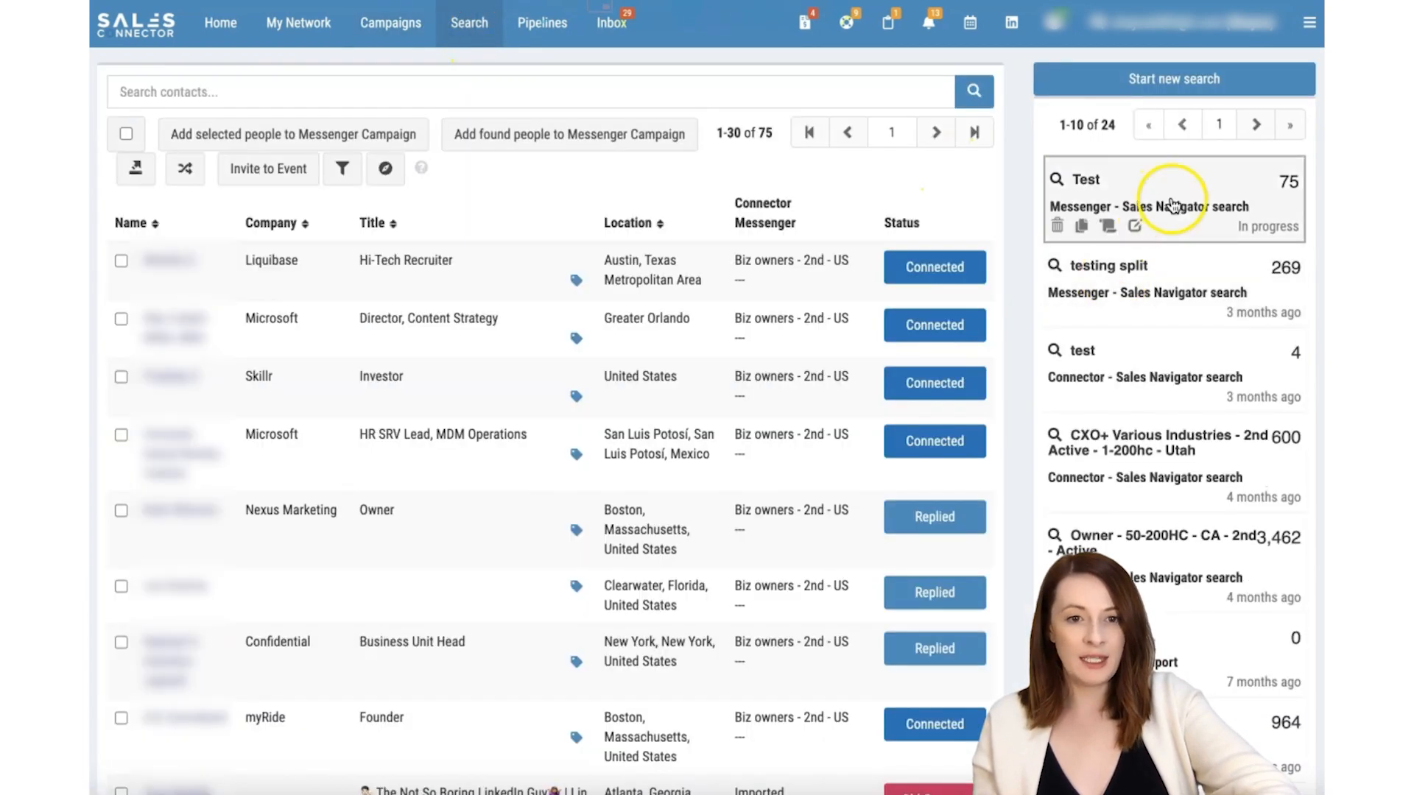
pyautogui.click(1173, 201)
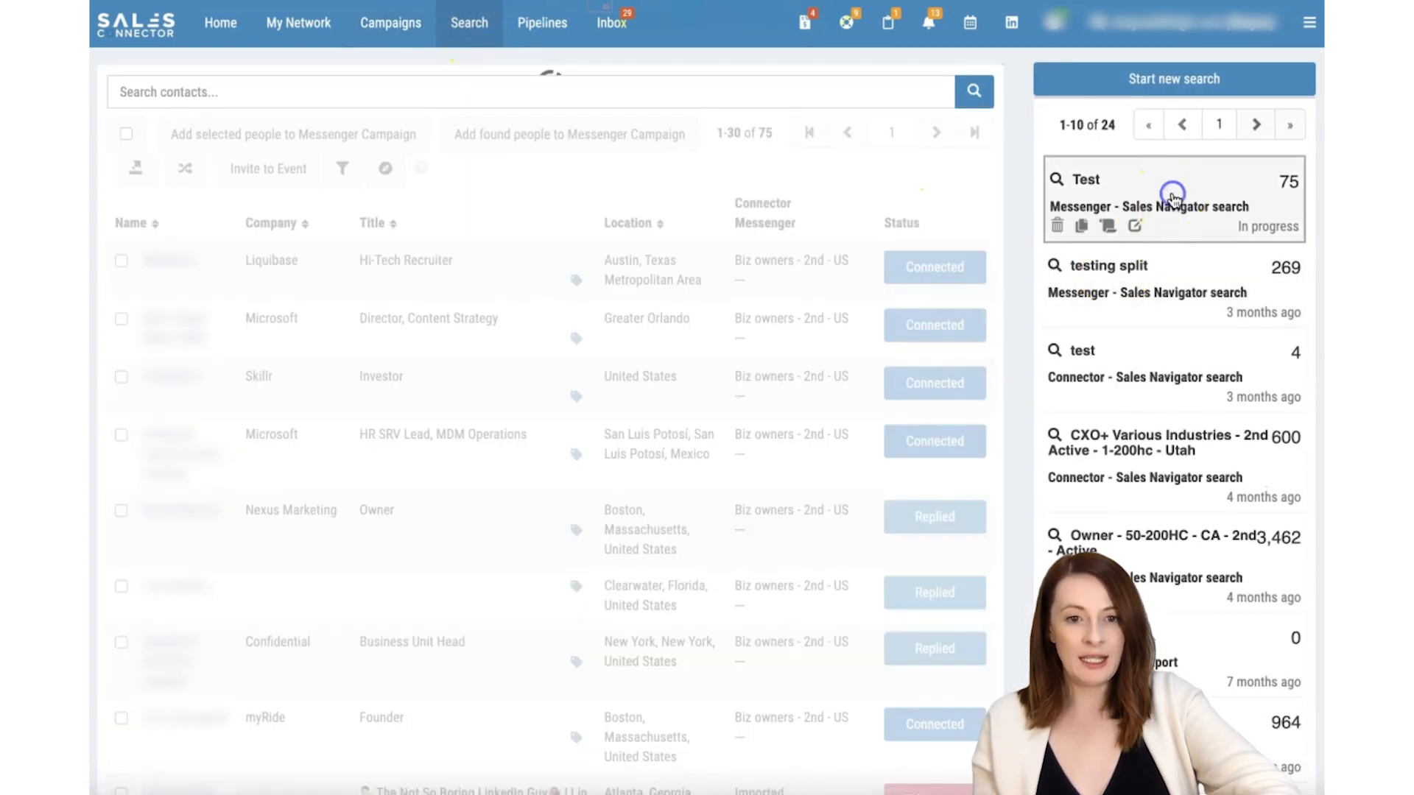
pyautogui.click(653, 135)
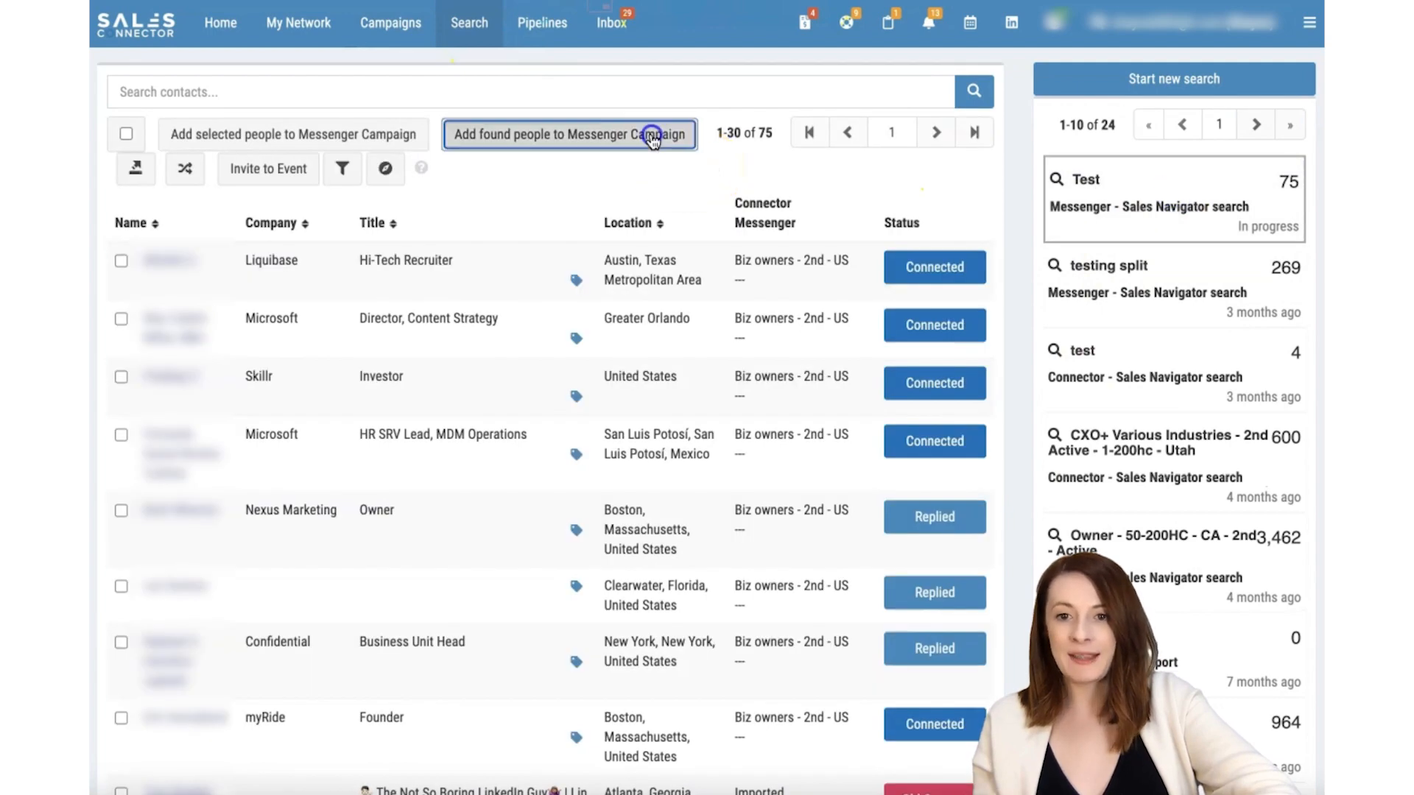
pyautogui.click(606, 136)
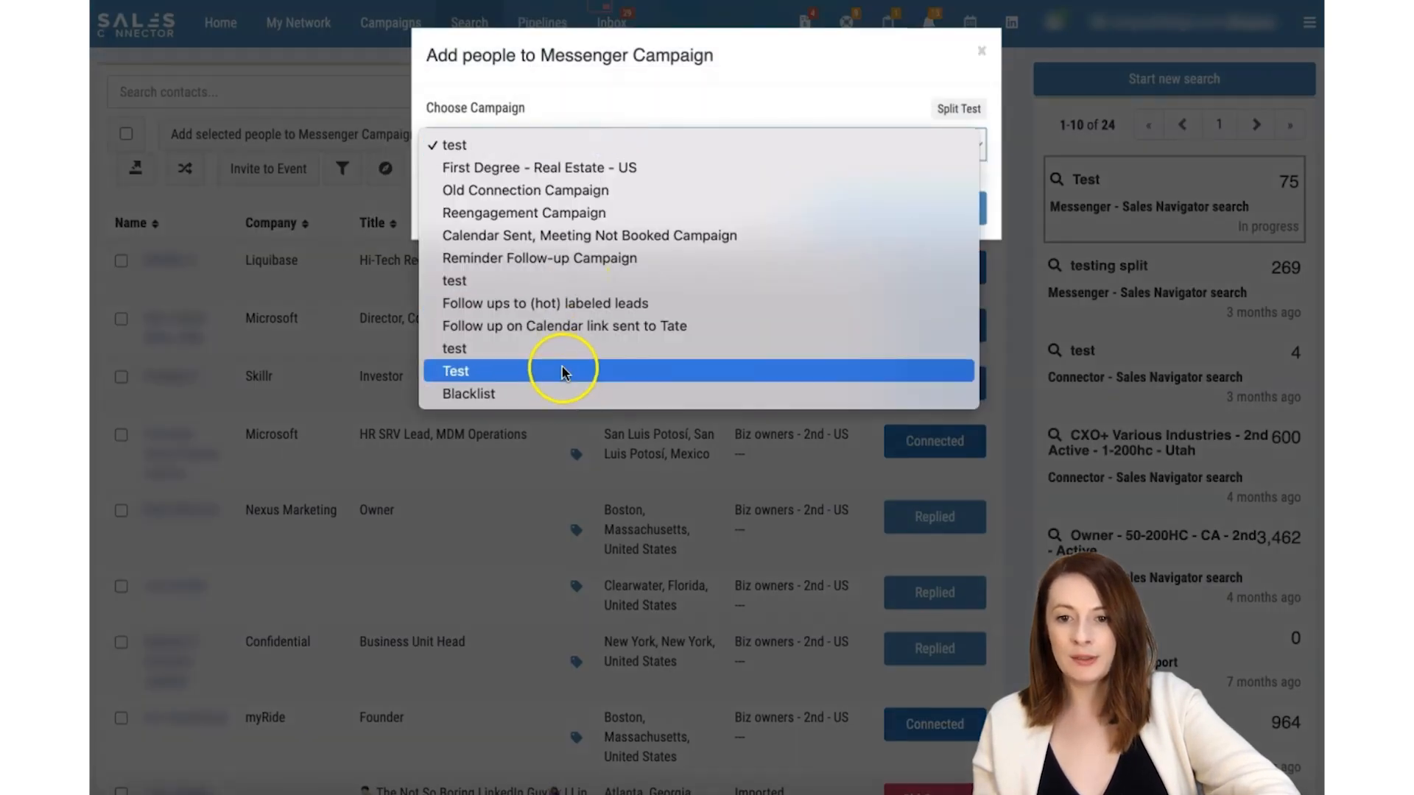
pyautogui.click(564, 371)
pyautogui.click(869, 207)
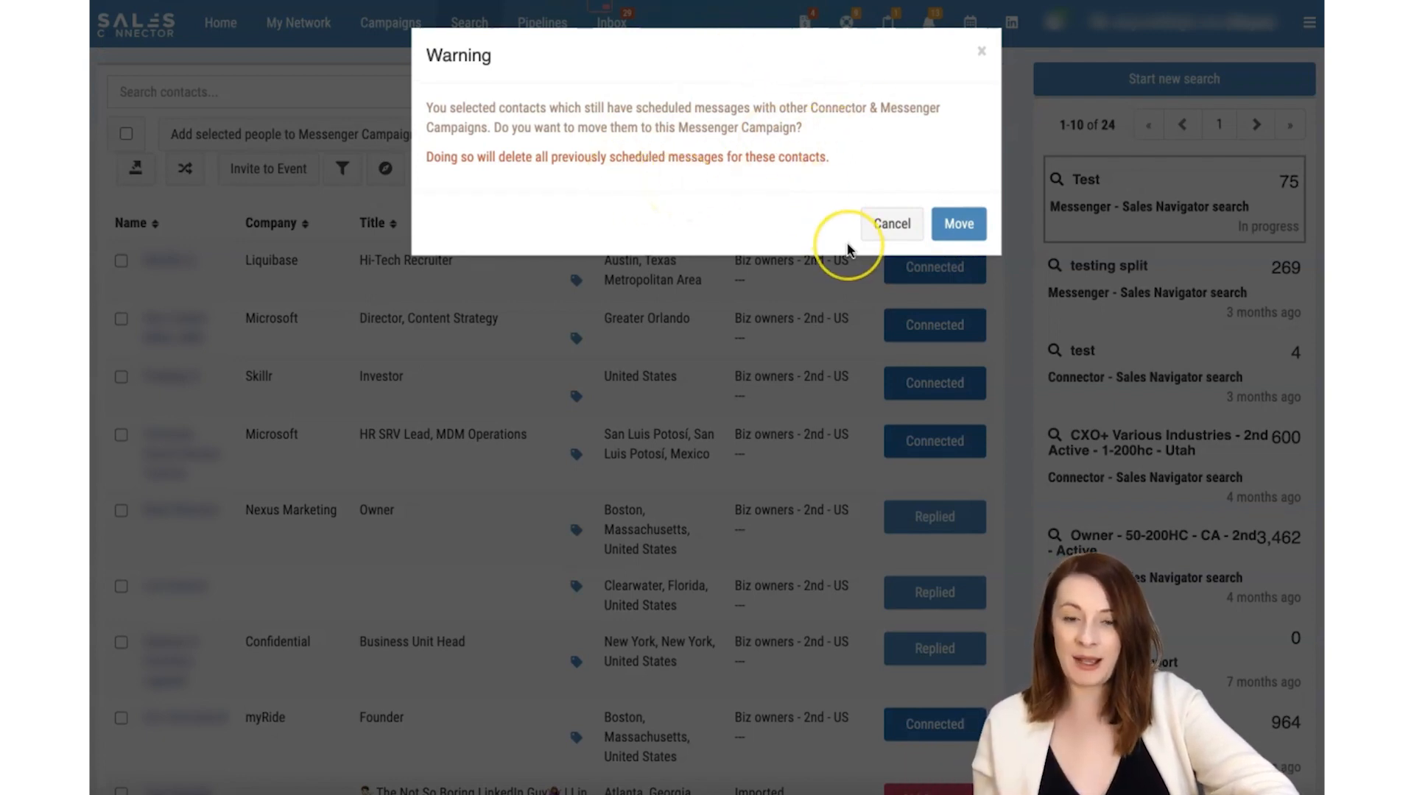
pyautogui.click(959, 224)
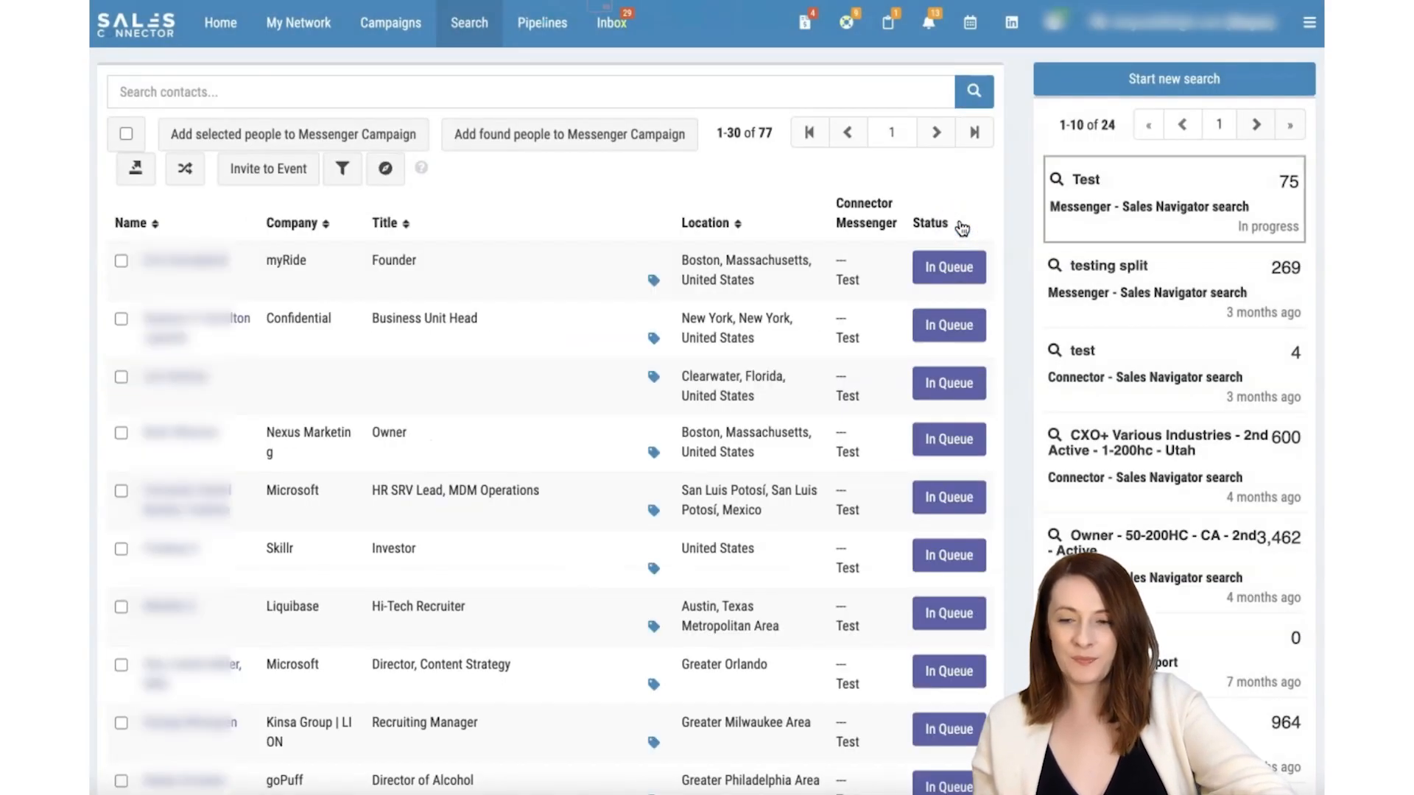
# Step: Open the inactive Test Messenger campaign's people list and view the details of the myRide Founder contact
pyautogui.click(388, 24)
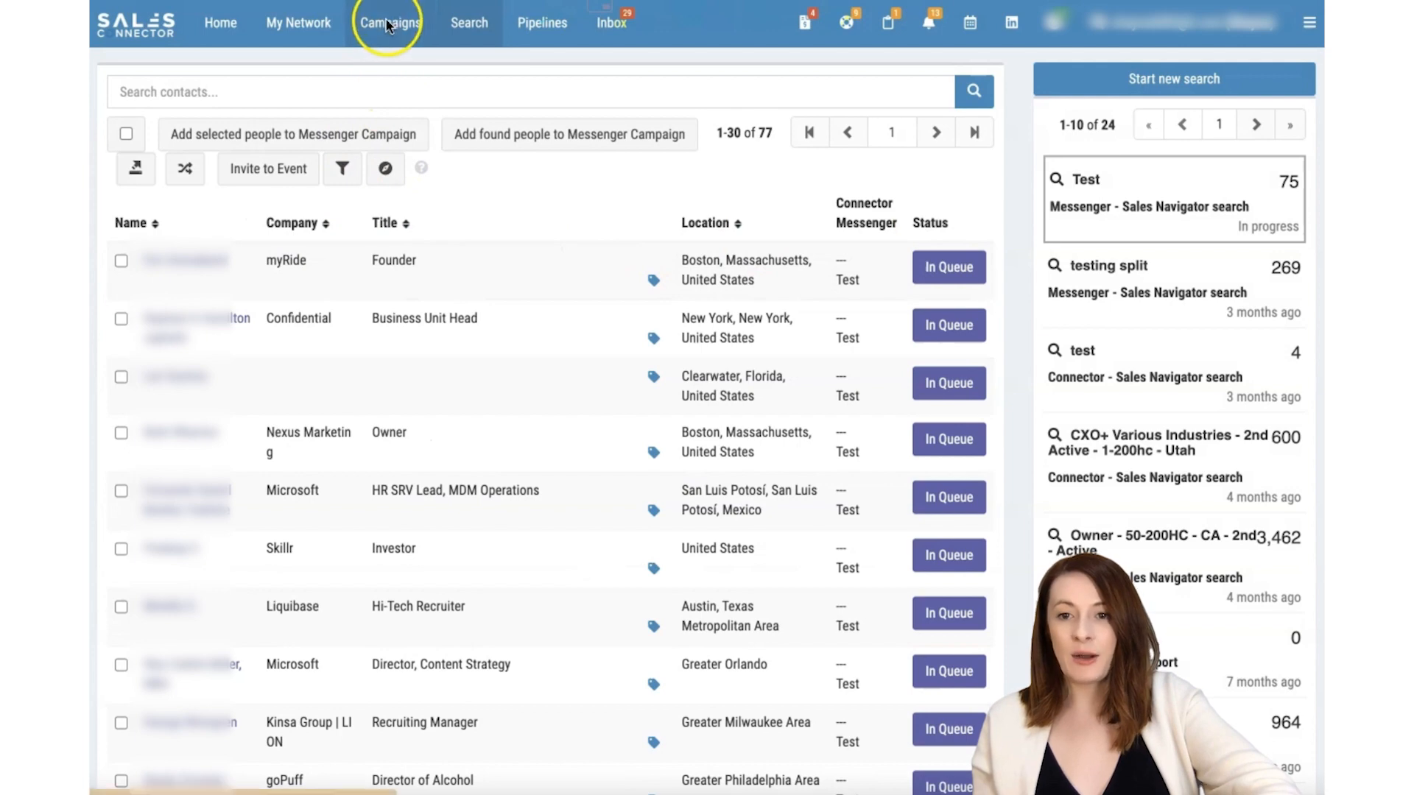
pyautogui.click(366, 103)
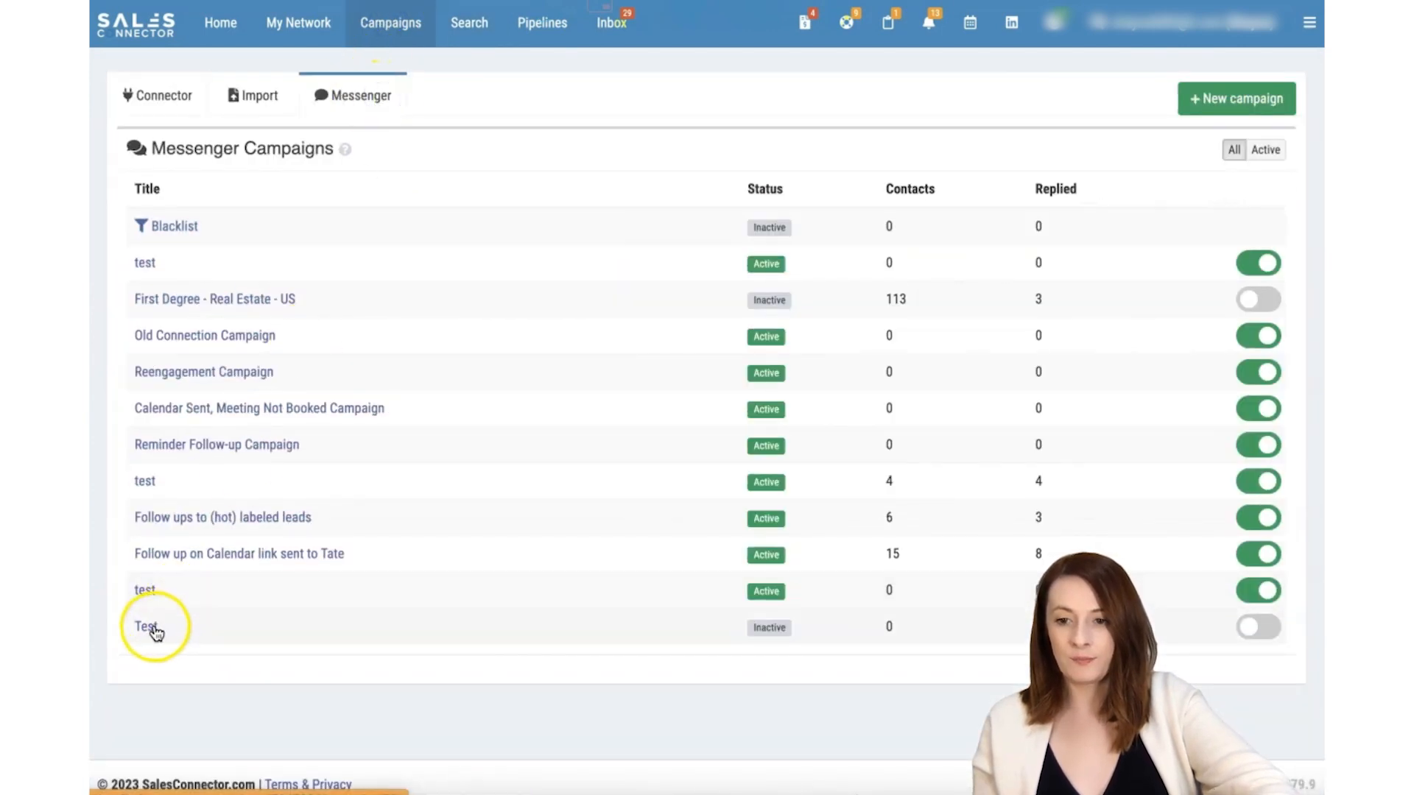
pyautogui.click(146, 627)
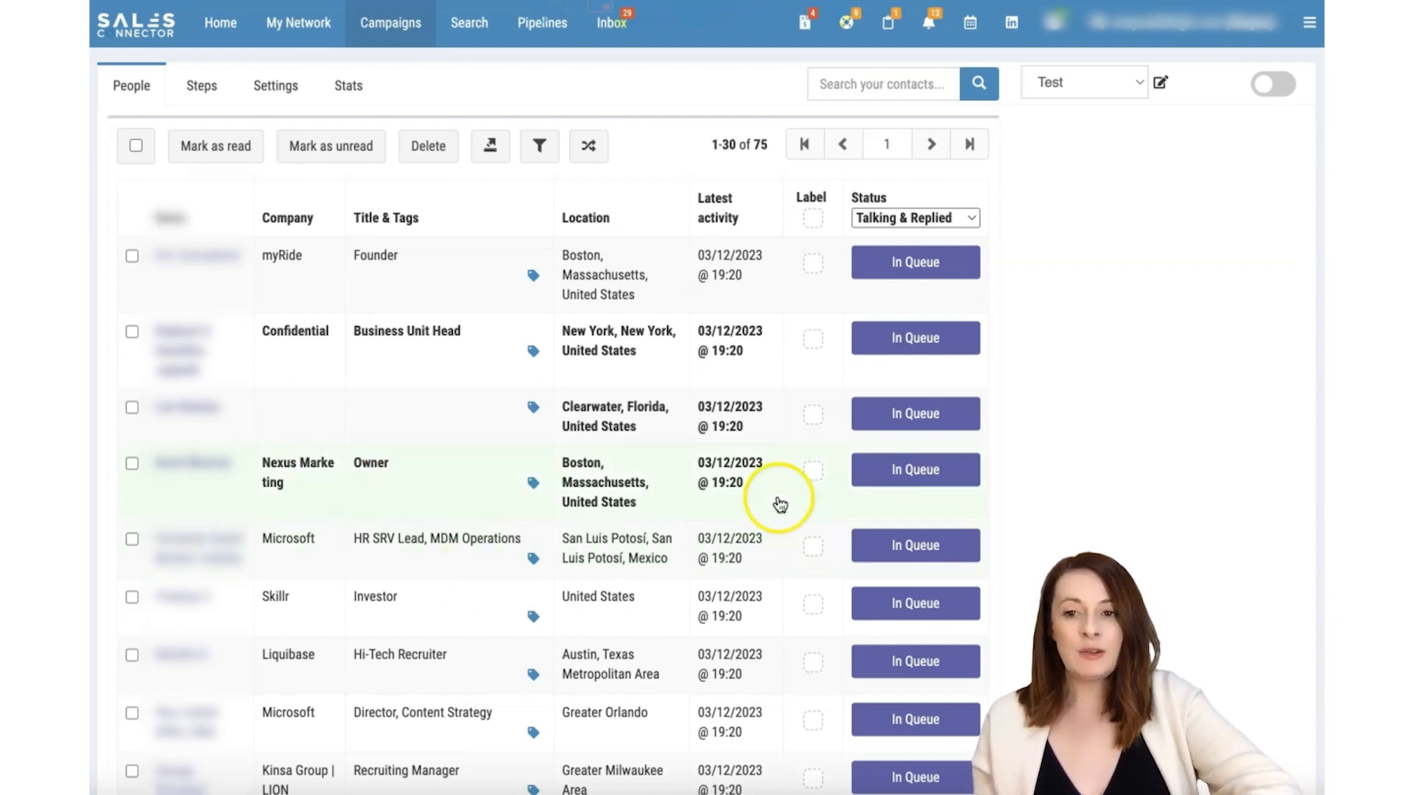
pyautogui.click(399, 276)
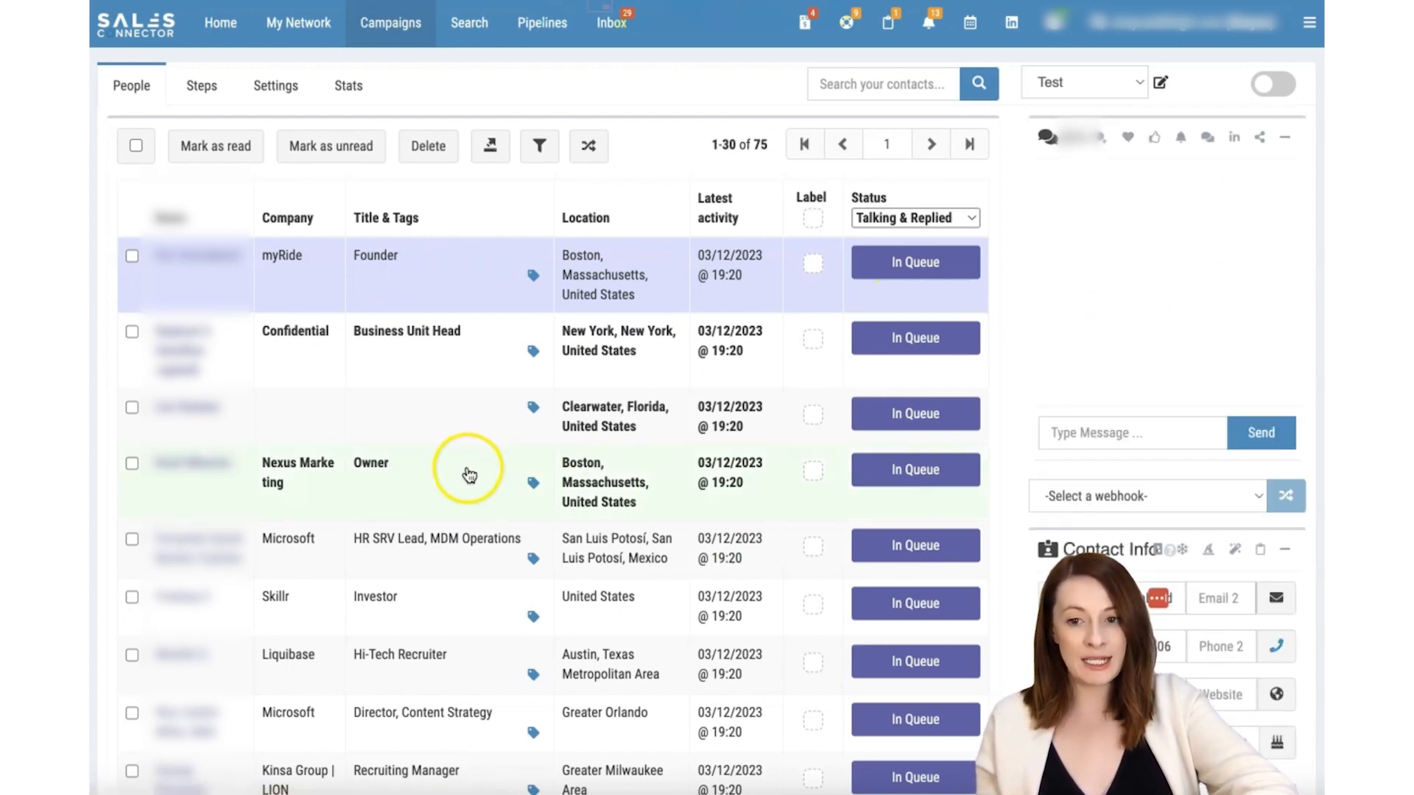
# Step: Delete the Skillr Investor contact from the Test Messenger campaign
pyautogui.click(451, 603)
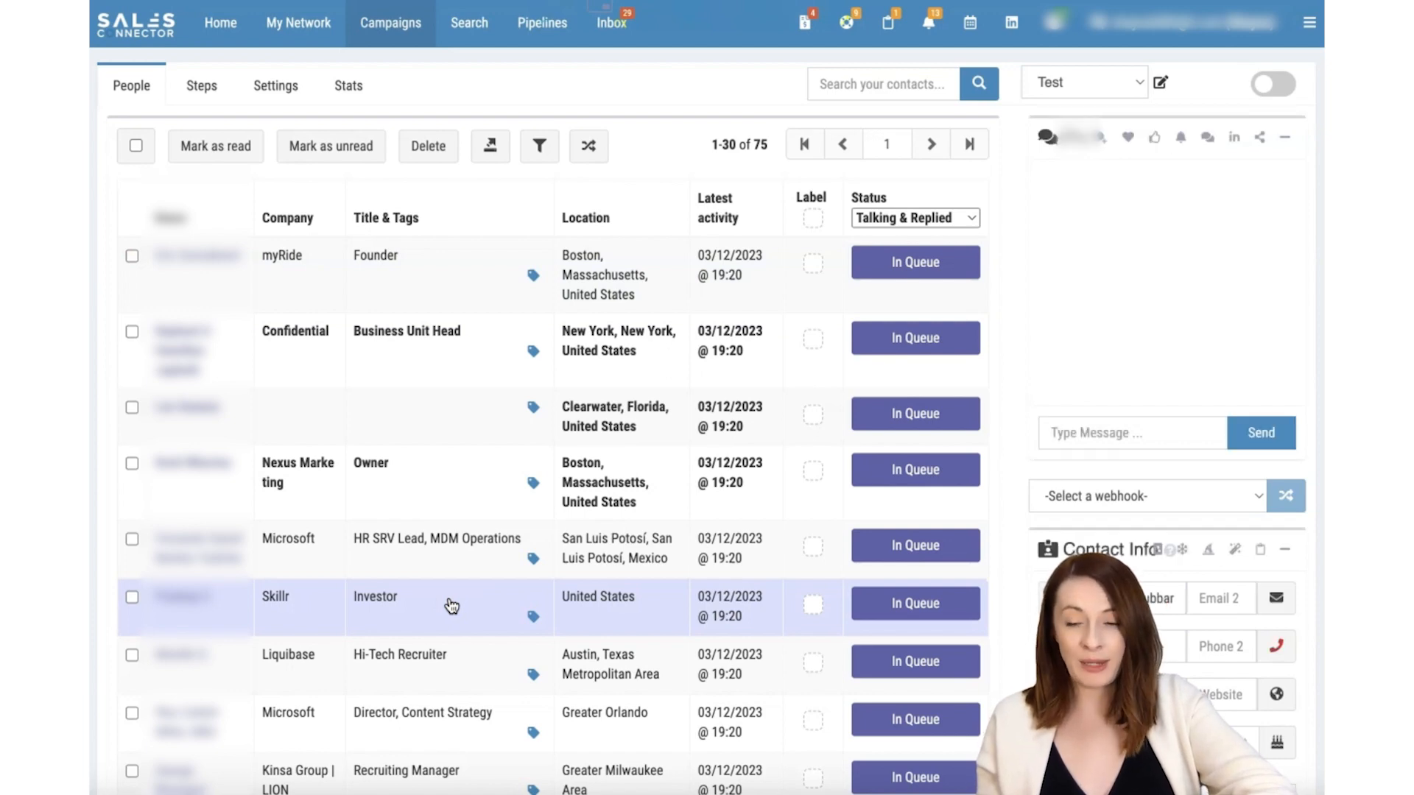
pyautogui.click(133, 598)
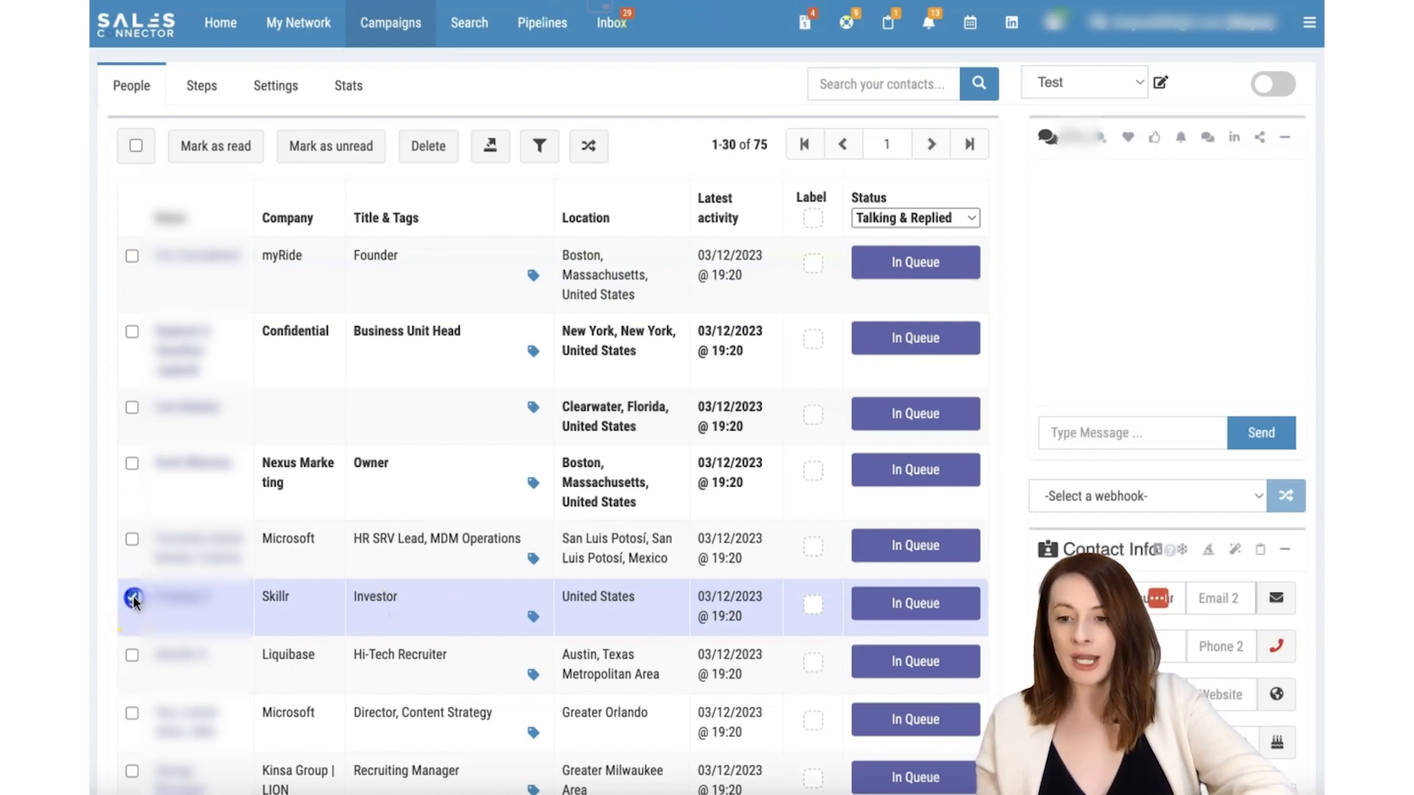
pyautogui.click(433, 151)
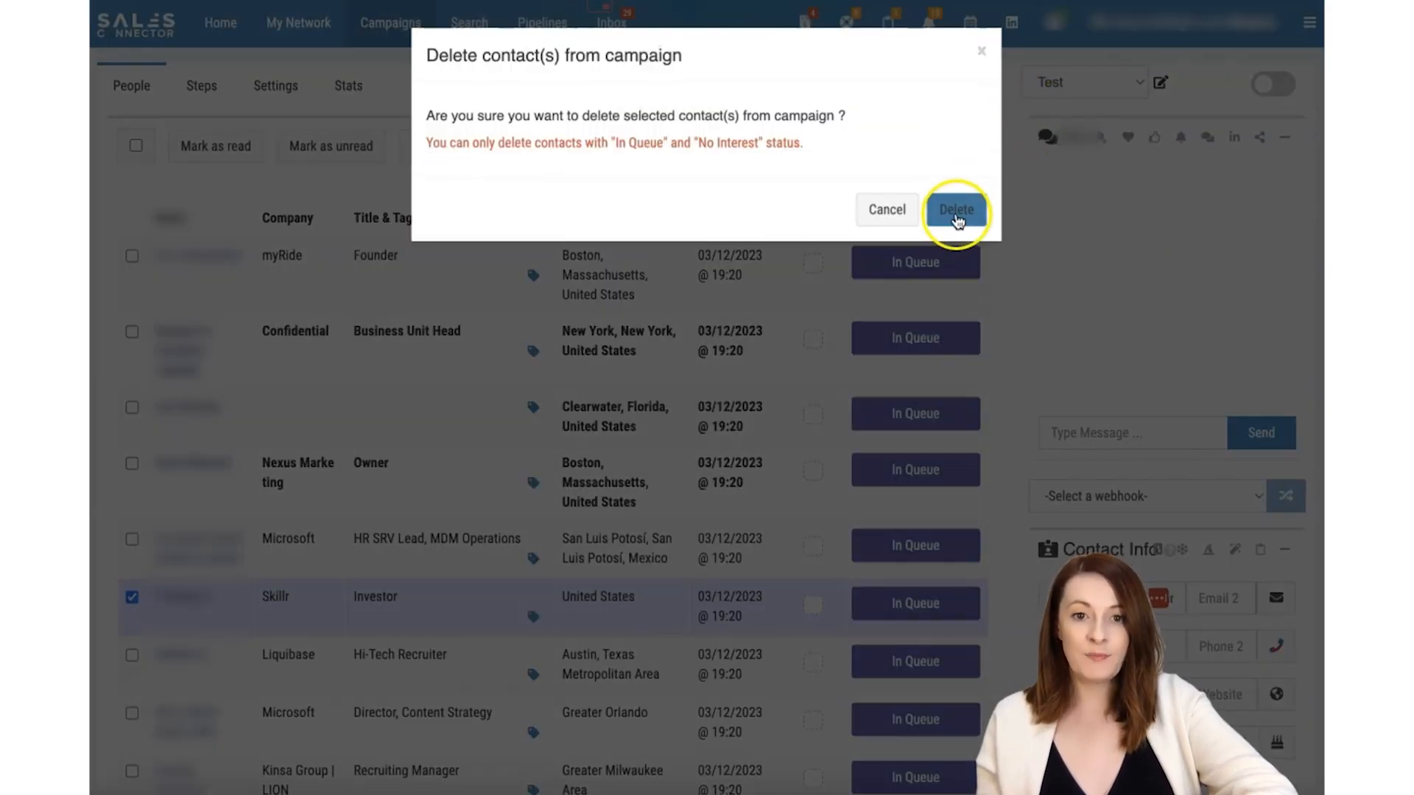
pyautogui.click(957, 216)
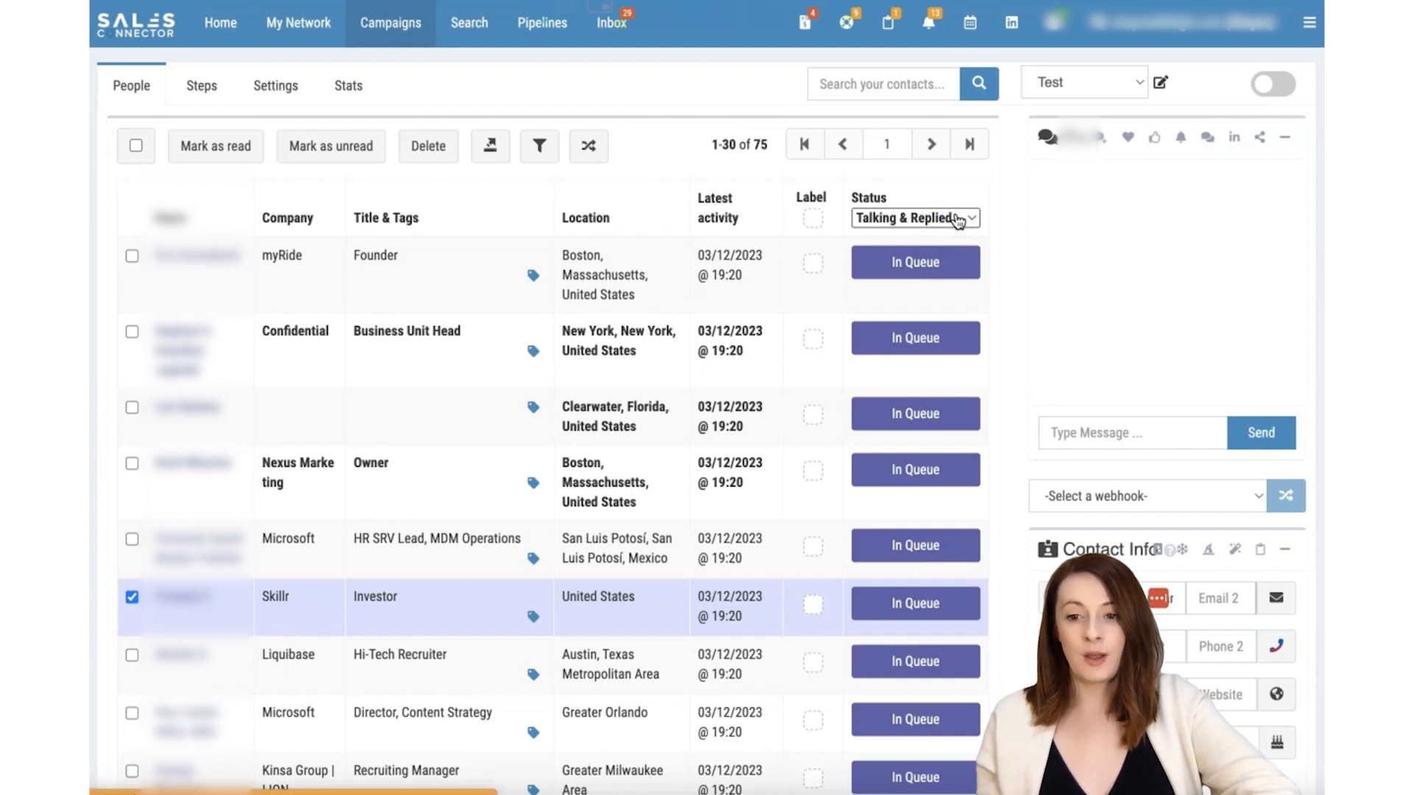
# Step: Review the Test campaign's remaining people and open the past conversation of the blue-labelled Los Angeles educator and futurist contact
pyautogui.click(588, 431)
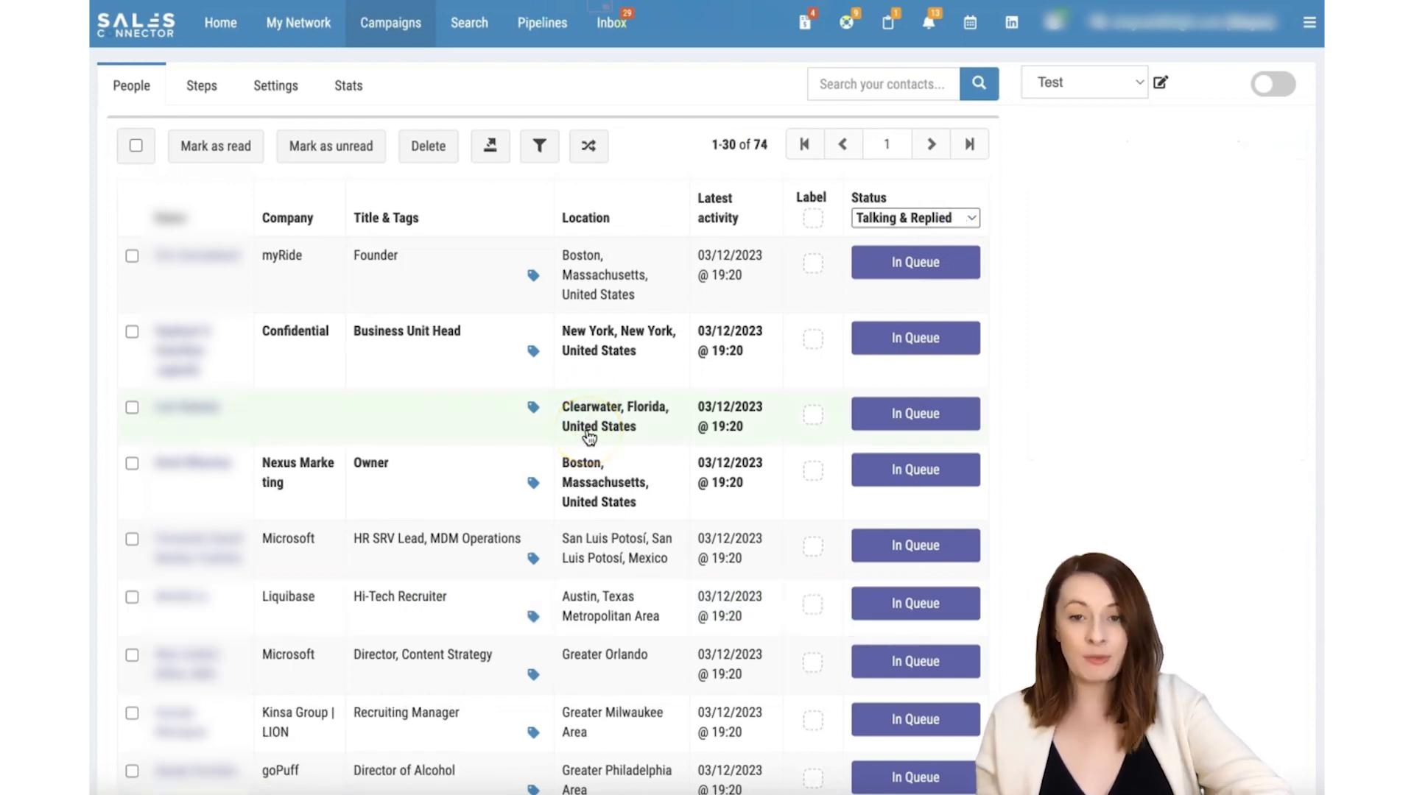
pyautogui.click(583, 515)
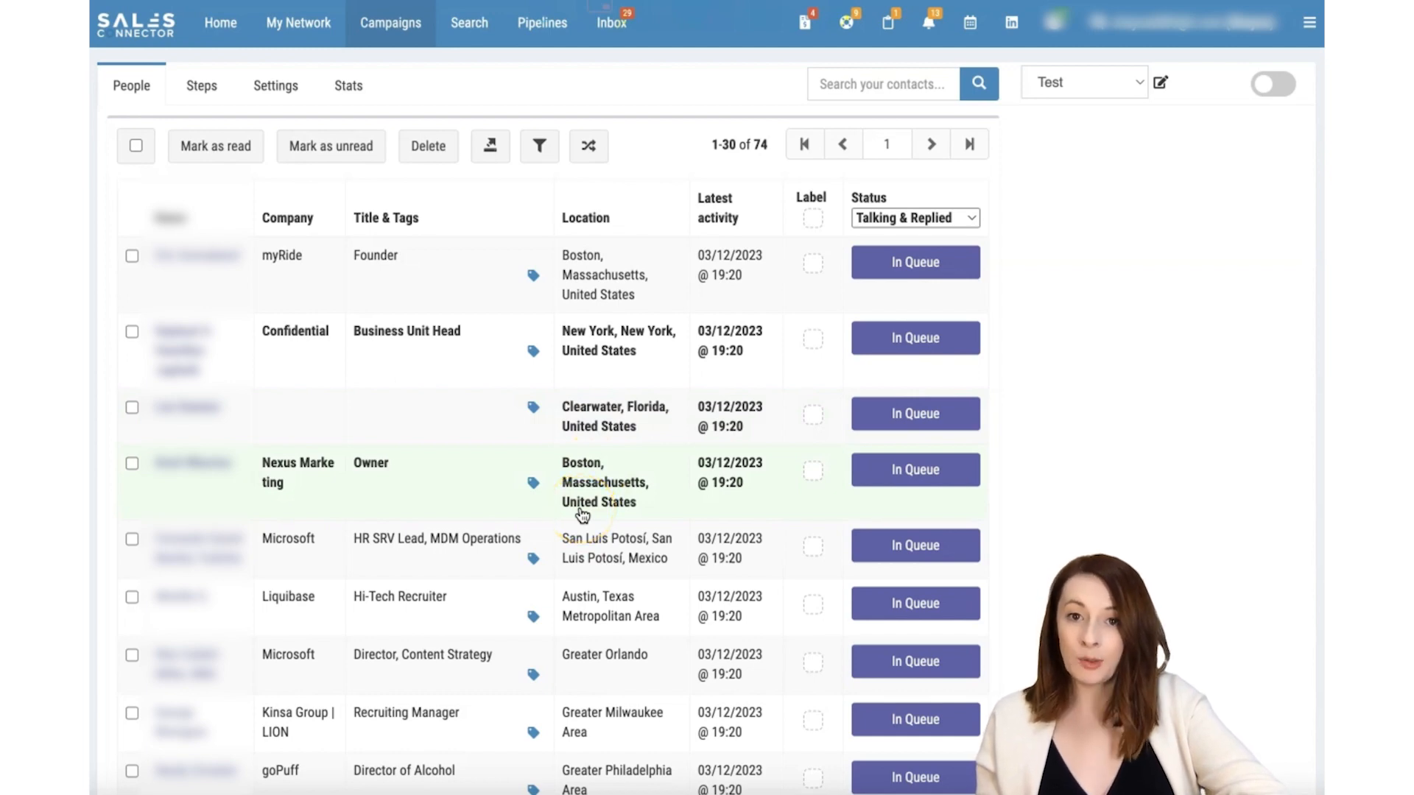
pyautogui.scroll(-1, 858, 379)
pyautogui.scroll(-3, 647, 583)
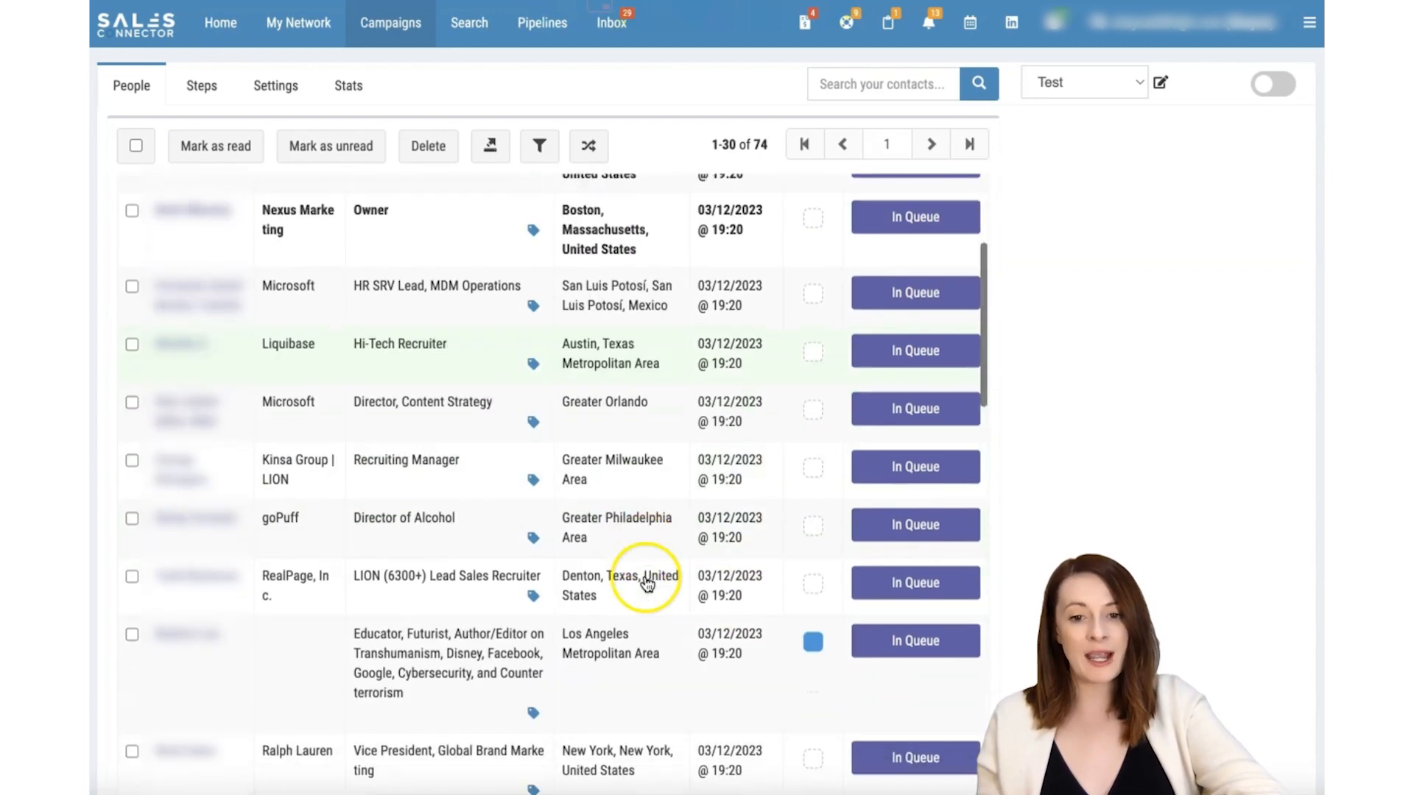
pyautogui.scroll(-2, 647, 582)
pyautogui.click(612, 572)
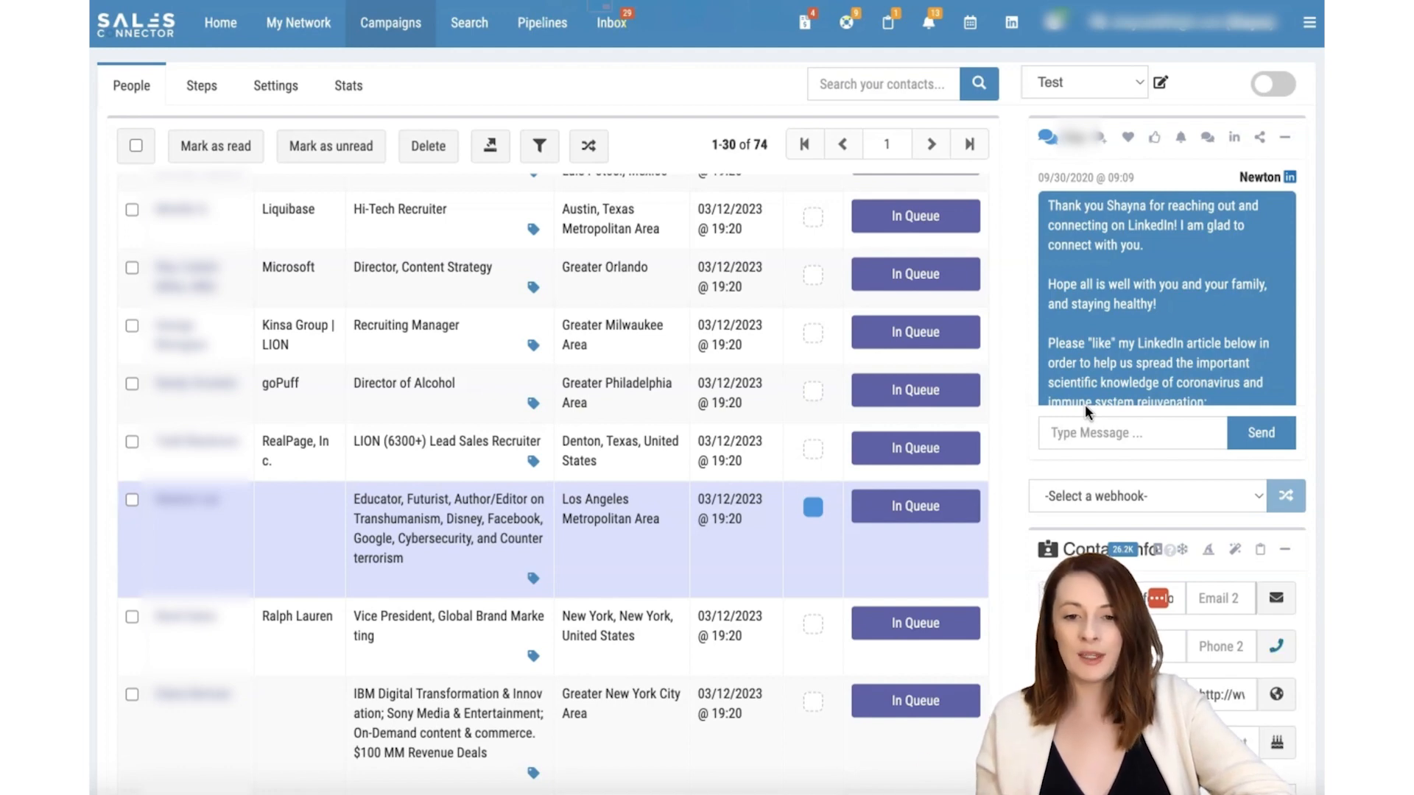
pyautogui.click(499, 573)
pyautogui.scroll(5, 498, 579)
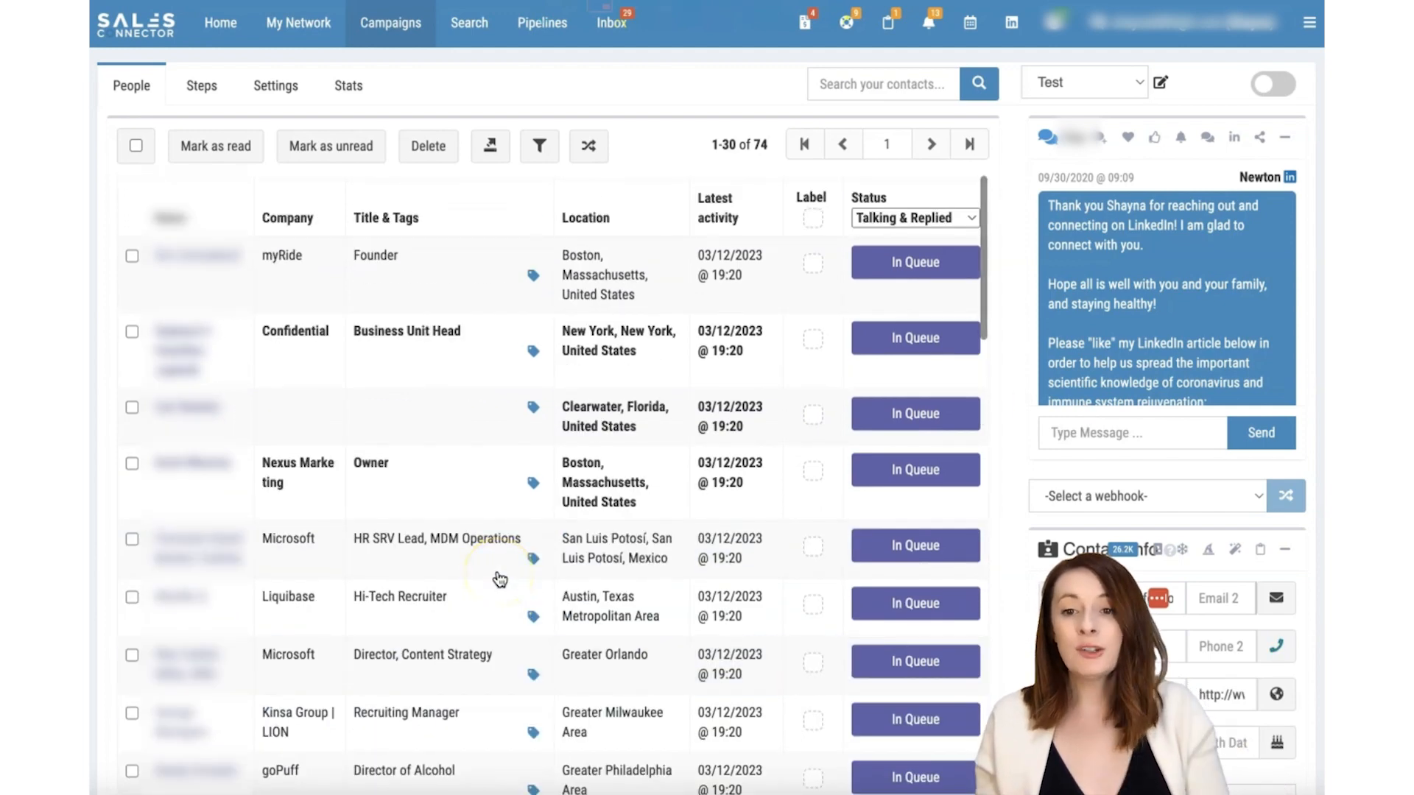